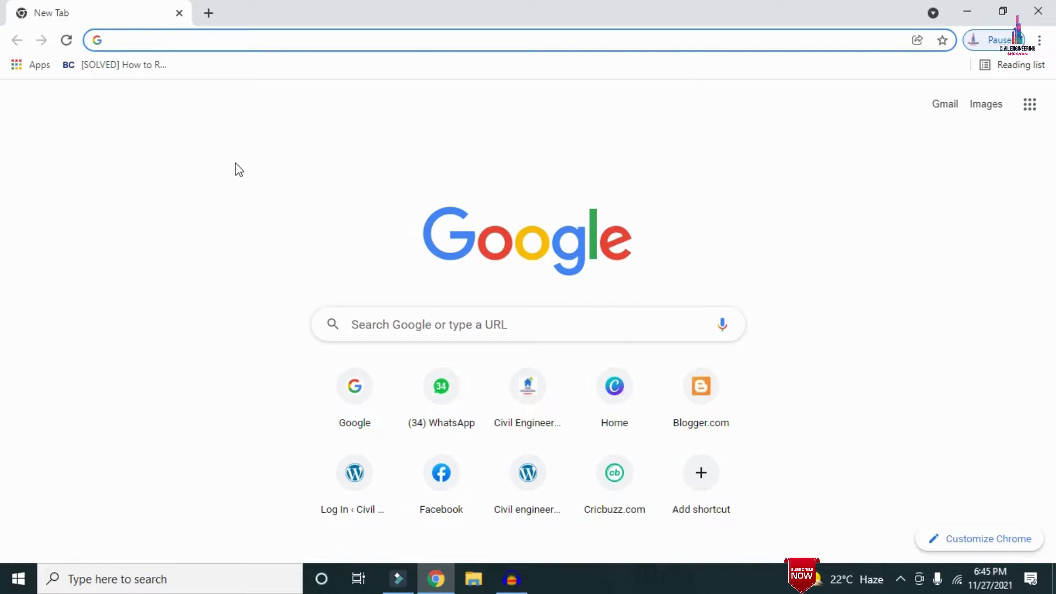
pyautogui.write('http://civilbasics123.com/')
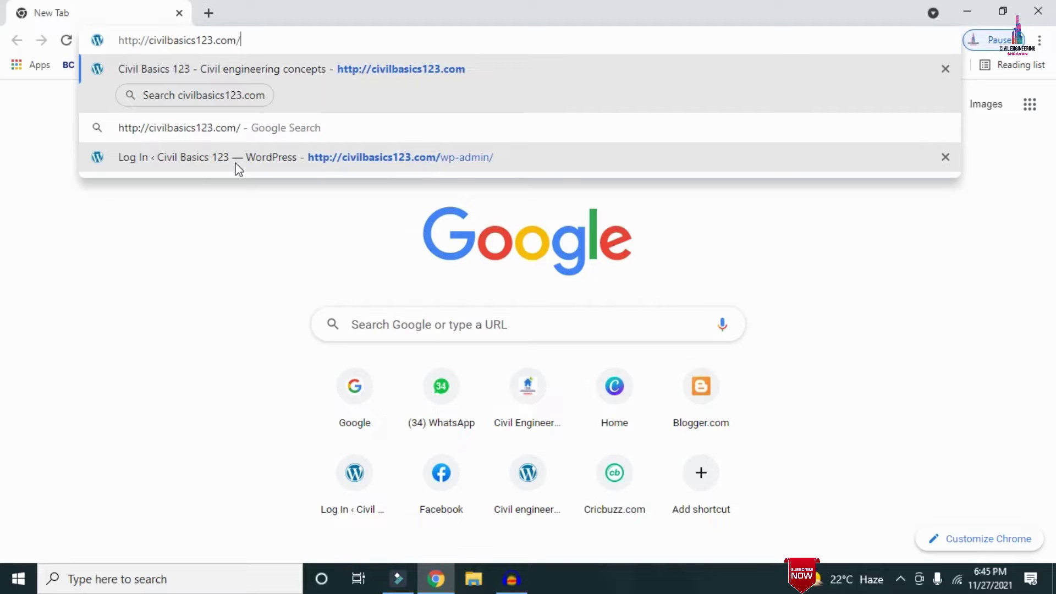
pyautogui.press('Return')
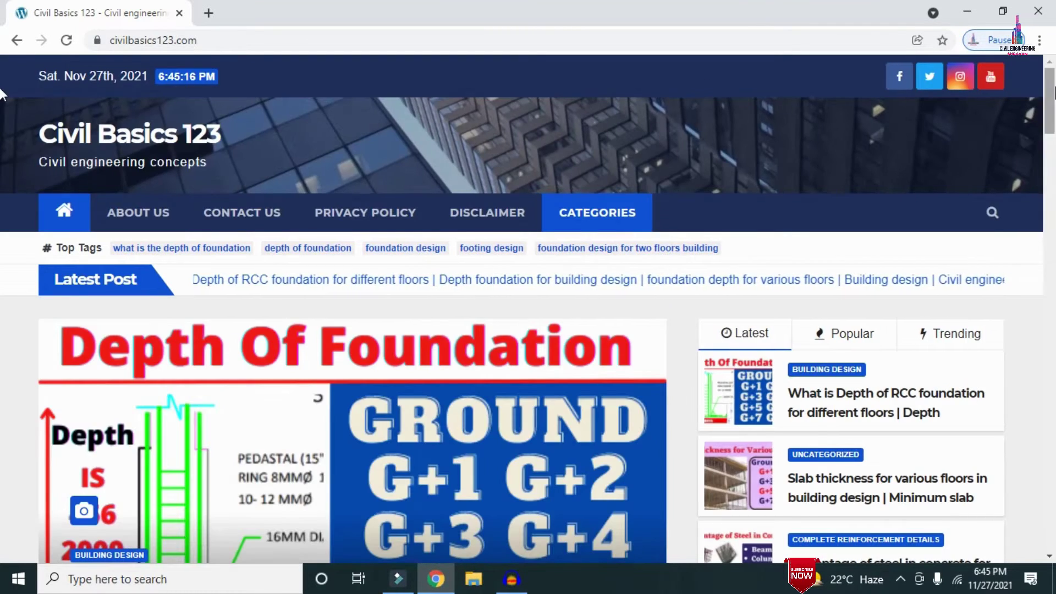
pyautogui.scroll(-7, 2, 116)
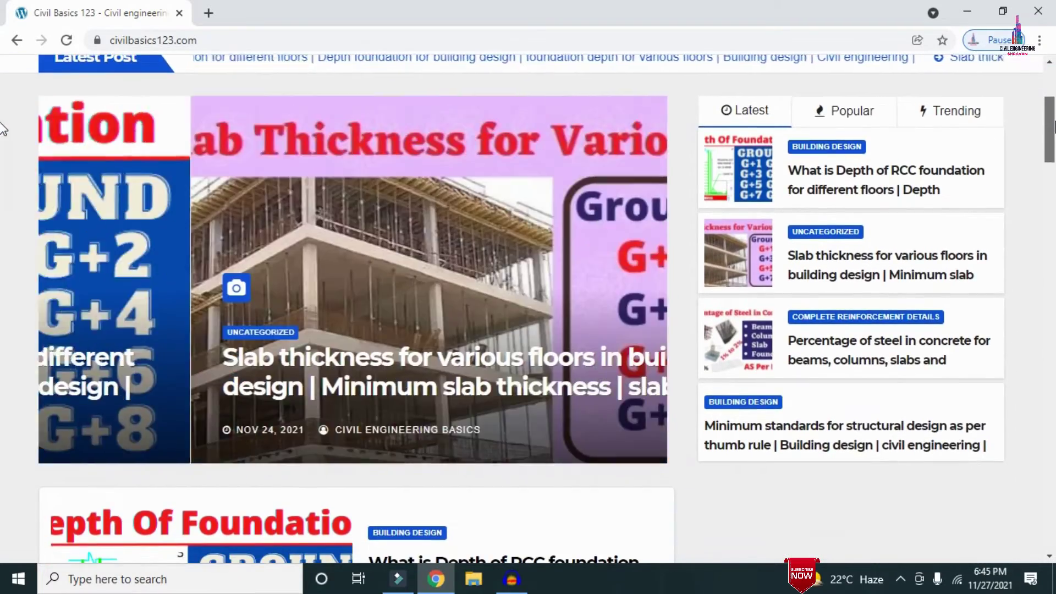
pyautogui.scroll(-4, 3, 145)
pyautogui.scroll(12, 2, 165)
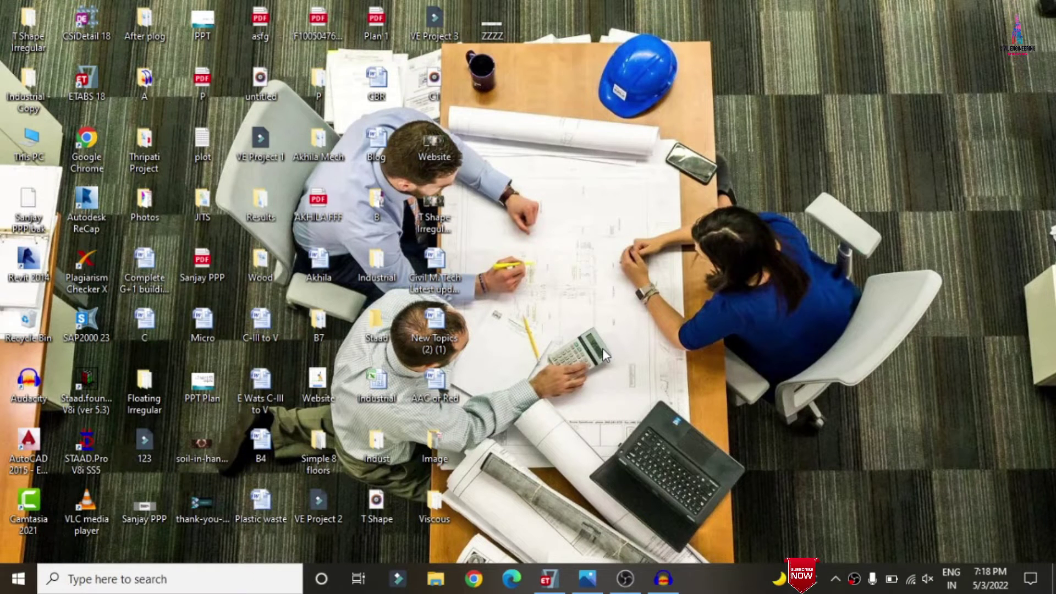
# Switch to the Viscuous damper model in ETABS and consult the damper parameter table in ZZZZ.PNG
pyautogui.click(558, 585)
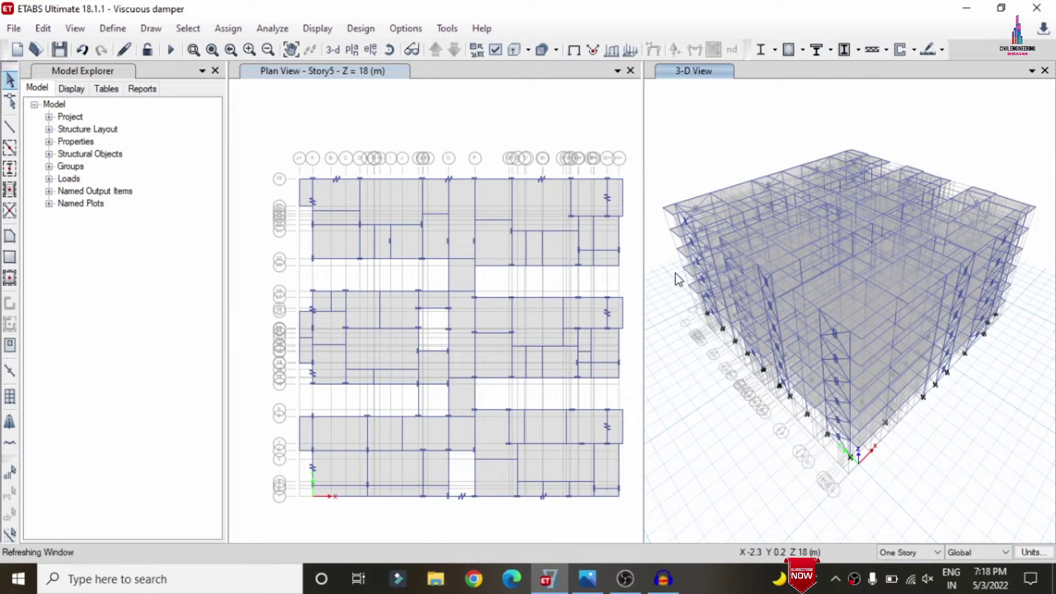
pyautogui.click(729, 303)
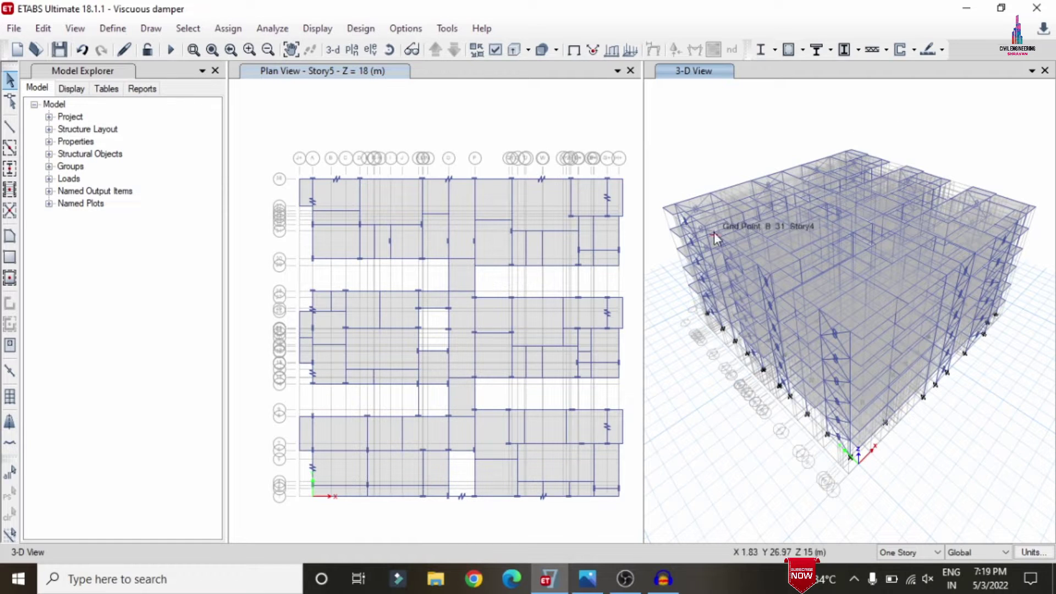
pyautogui.click(588, 578)
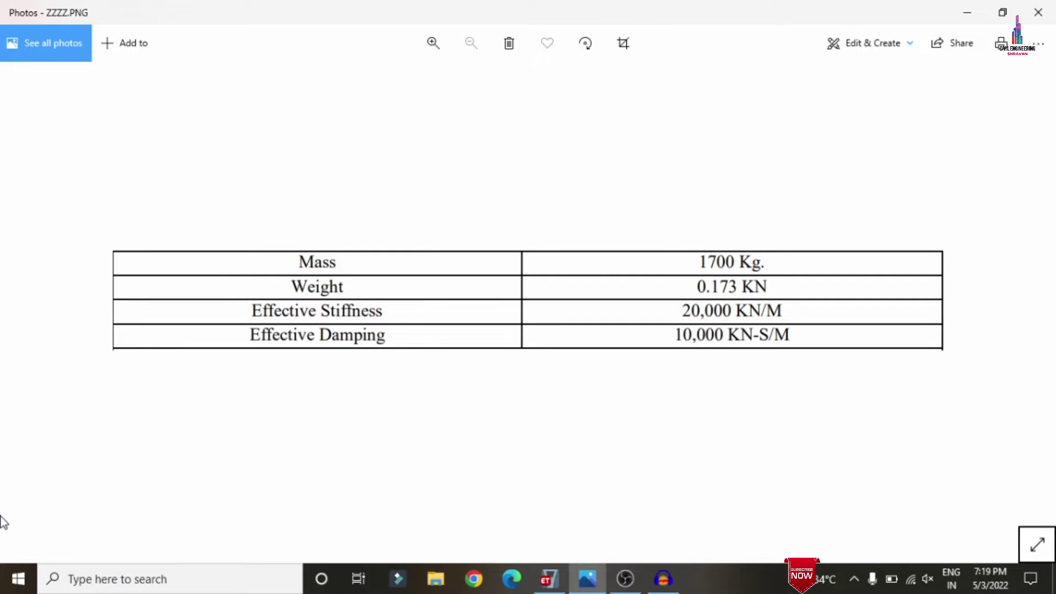
pyautogui.click(968, 11)
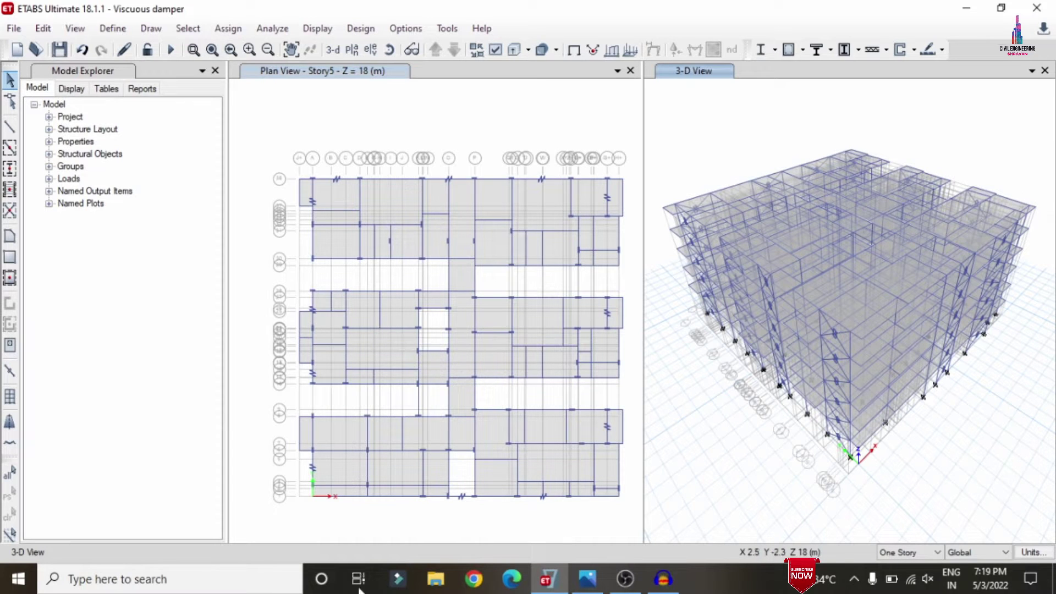
# Open the Visous Damper link property and examine its name, link type, mass and weight
pyautogui.click(104, 32)
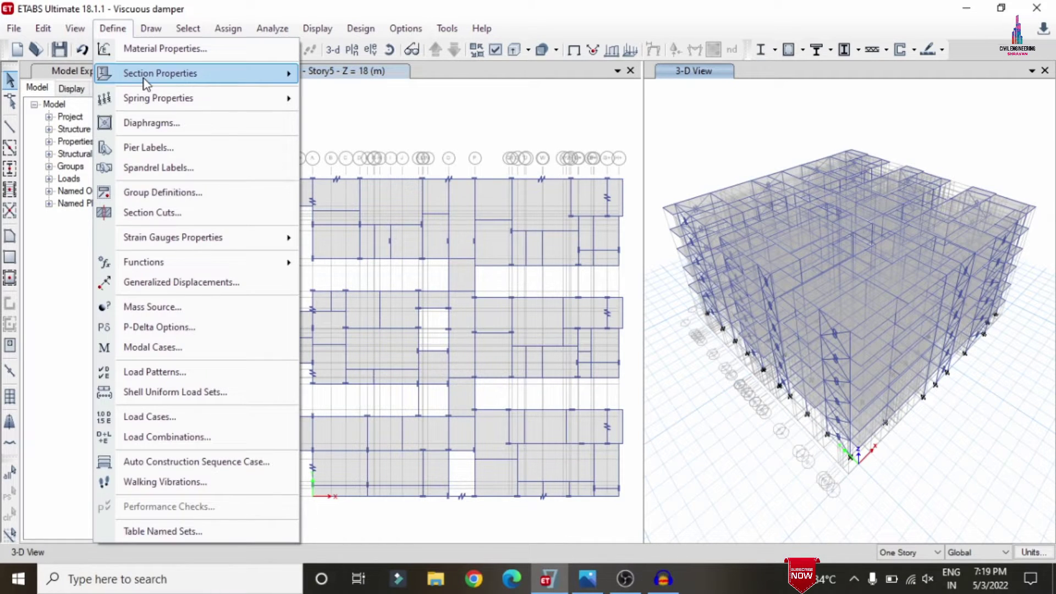
pyautogui.moveTo(146, 74)
pyautogui.click(369, 211)
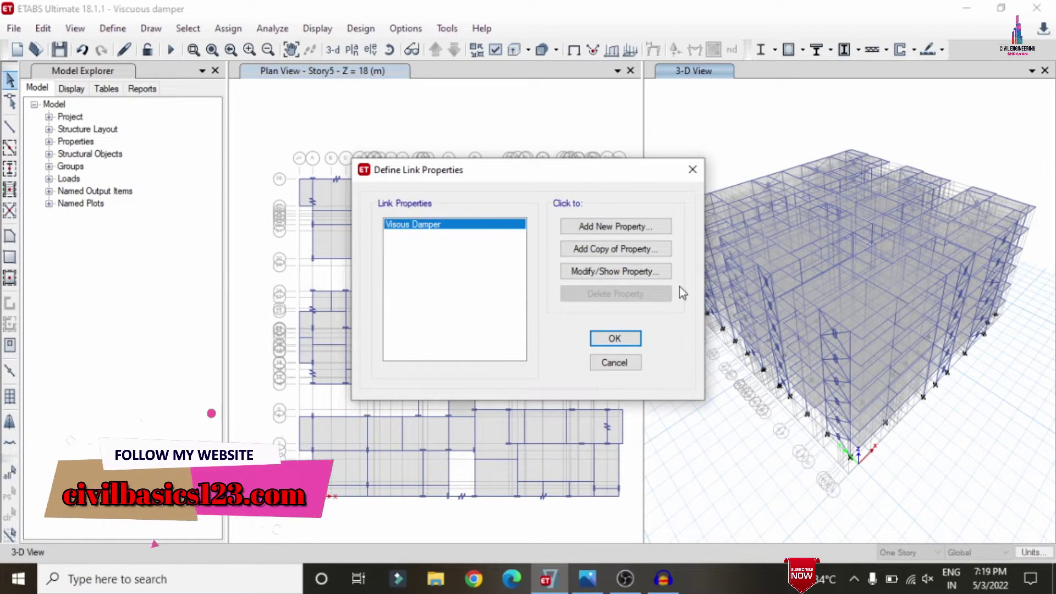
pyautogui.click(647, 272)
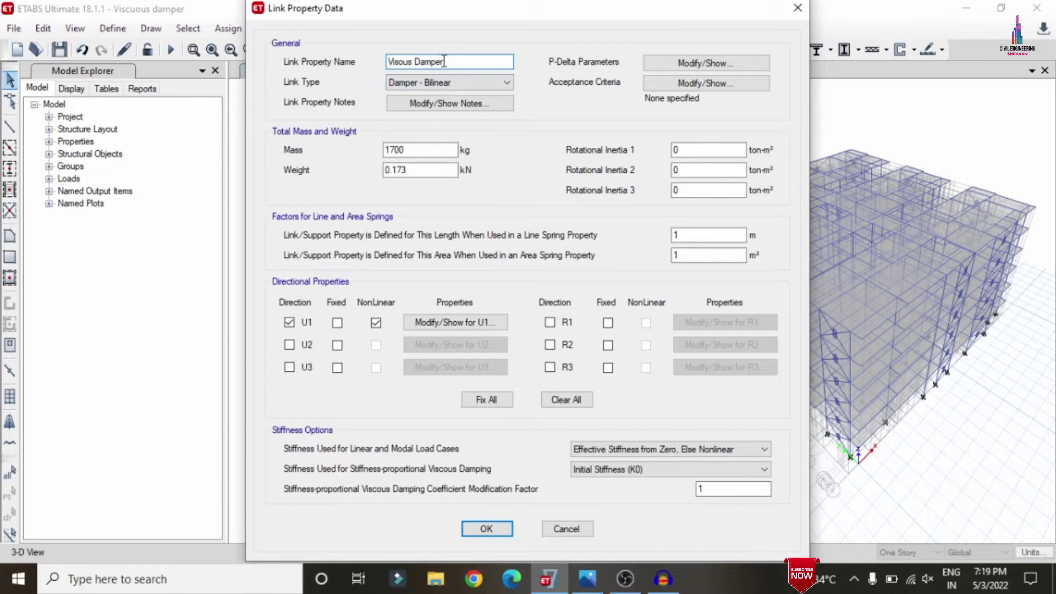
pyautogui.moveTo(444, 61); pyautogui.dragTo(389, 63)
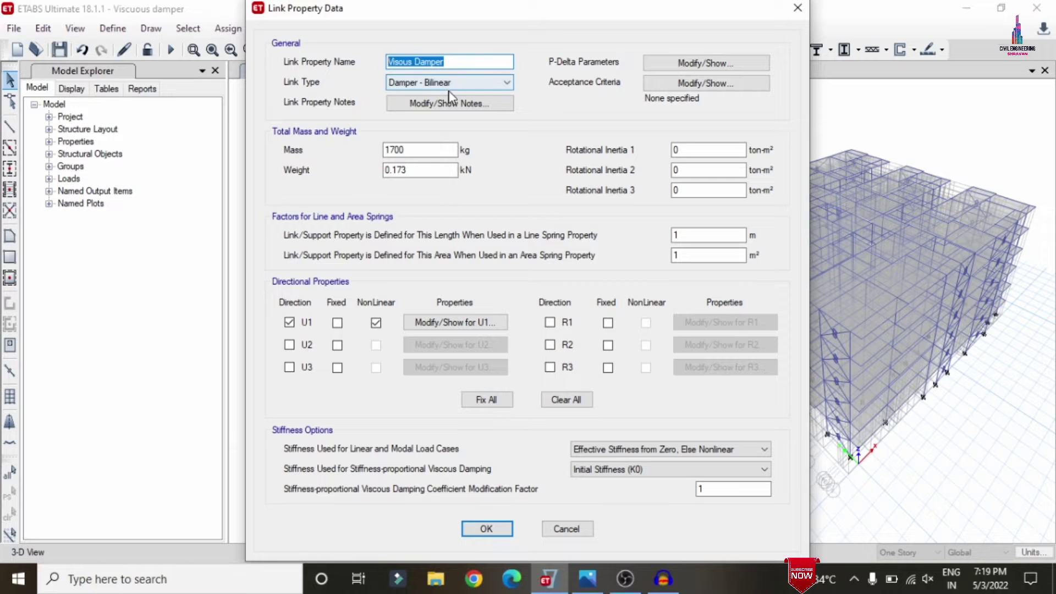
pyautogui.click(404, 150)
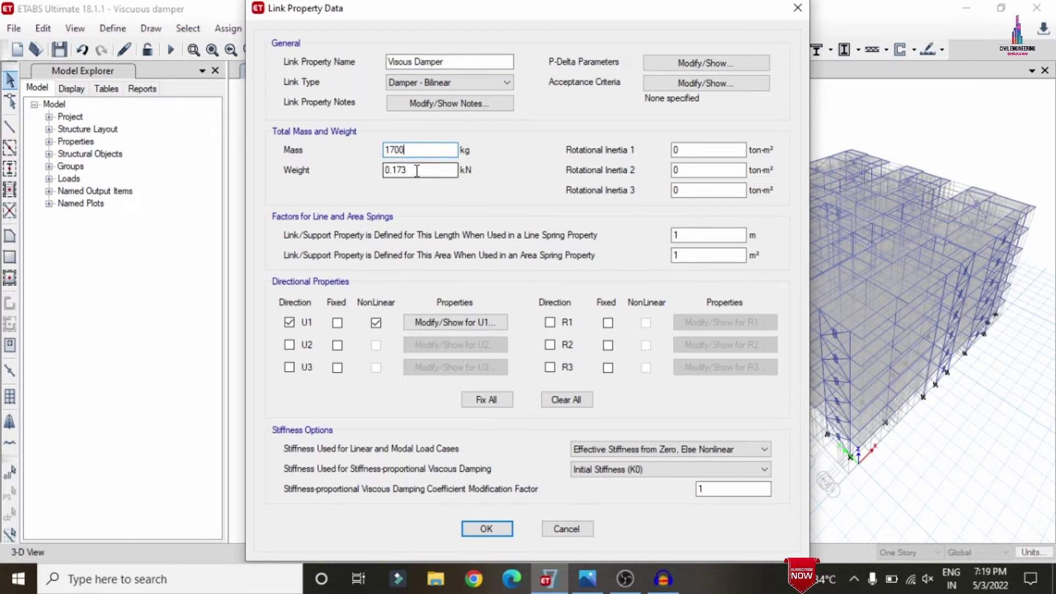
pyautogui.click(417, 171)
# Check the damper's effective stiffness and effective damping in the U1 direction and close the link property definitions
pyautogui.click(486, 325)
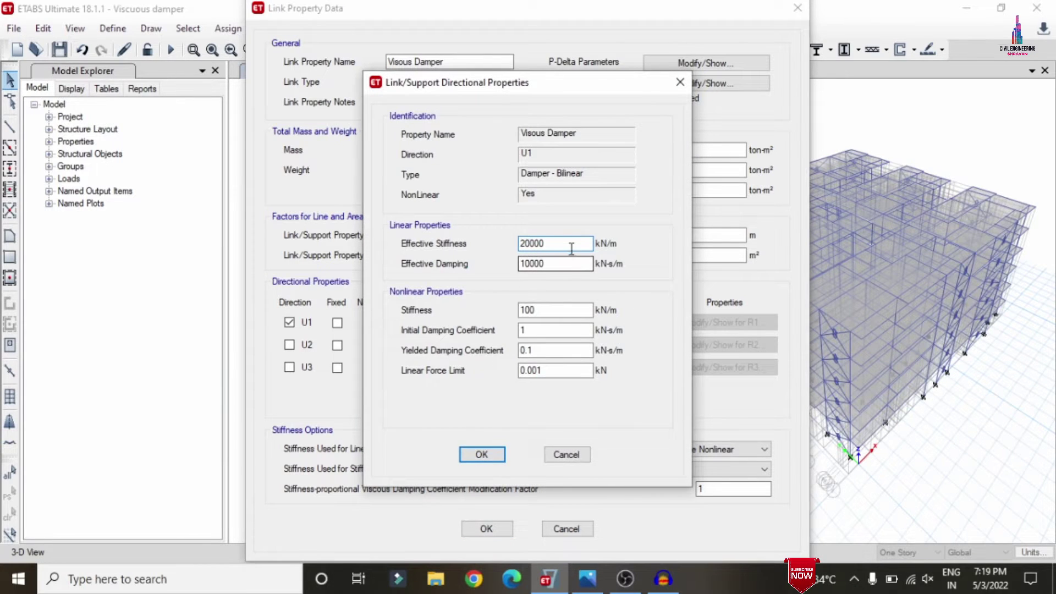
pyautogui.moveTo(564, 244); pyautogui.dragTo(514, 277)
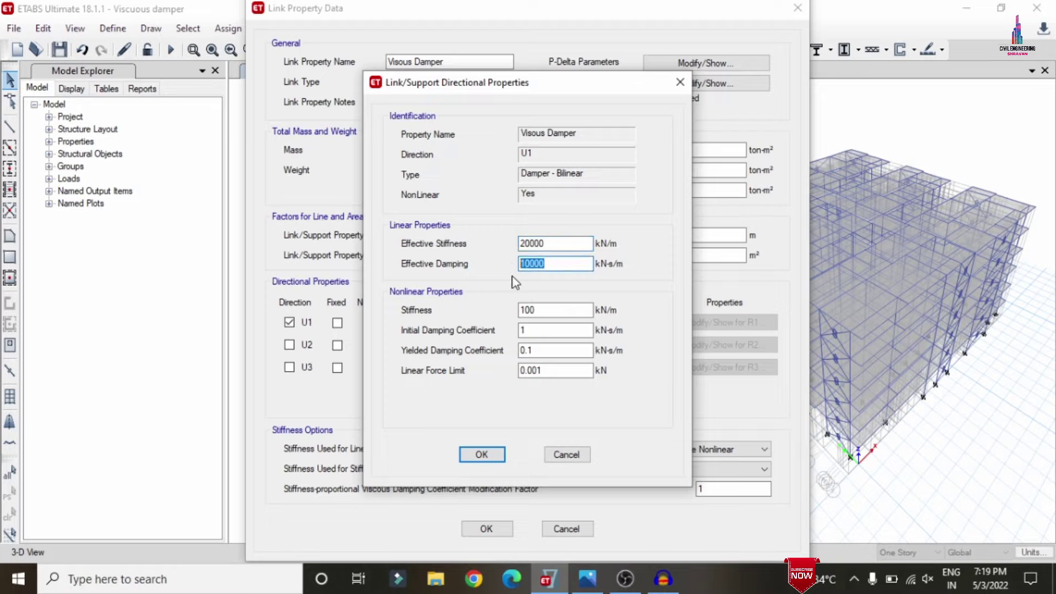
pyautogui.click(481, 455)
pyautogui.click(487, 529)
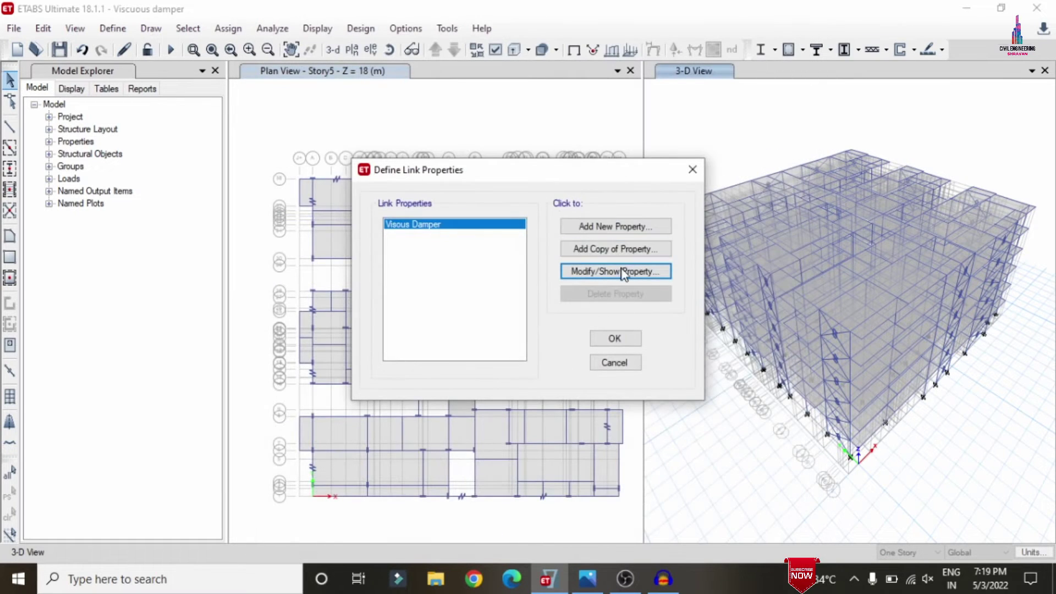
pyautogui.press('Return')
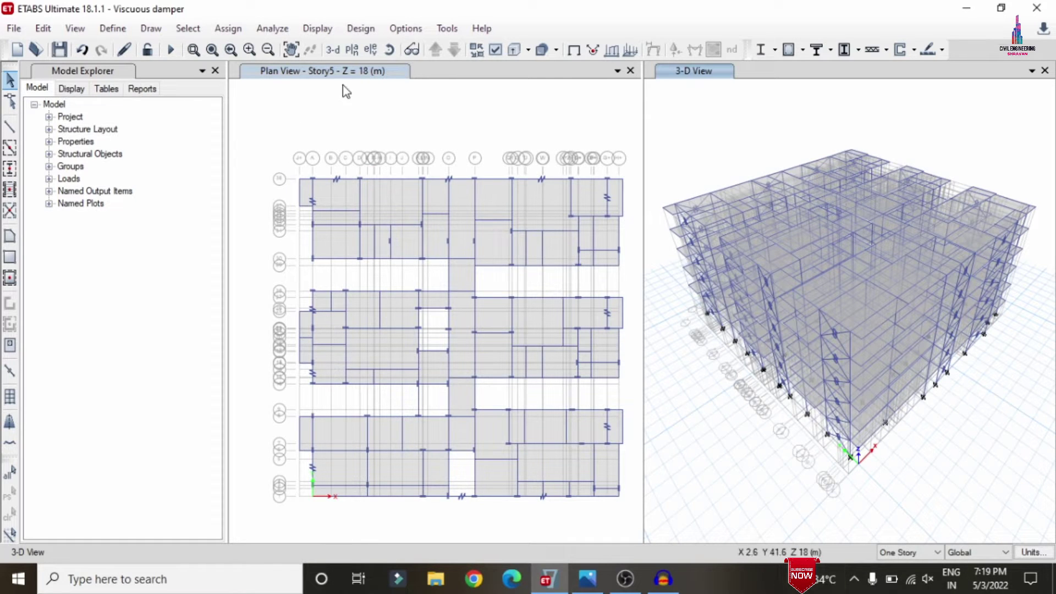
# View the building elevation along grid line J+ and return to the 3-D view
pyautogui.click(371, 49)
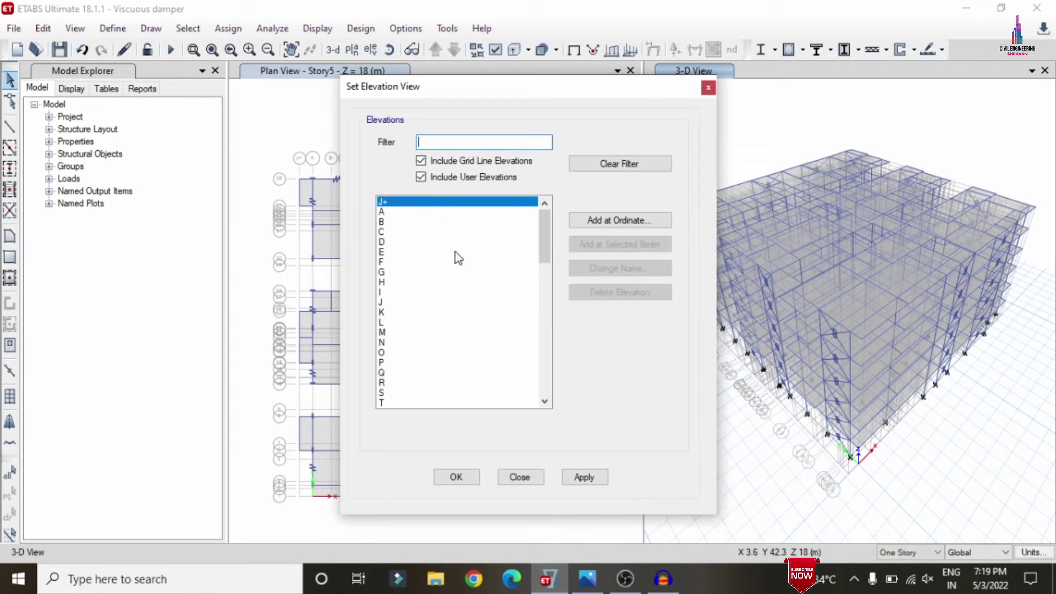
pyautogui.click(456, 477)
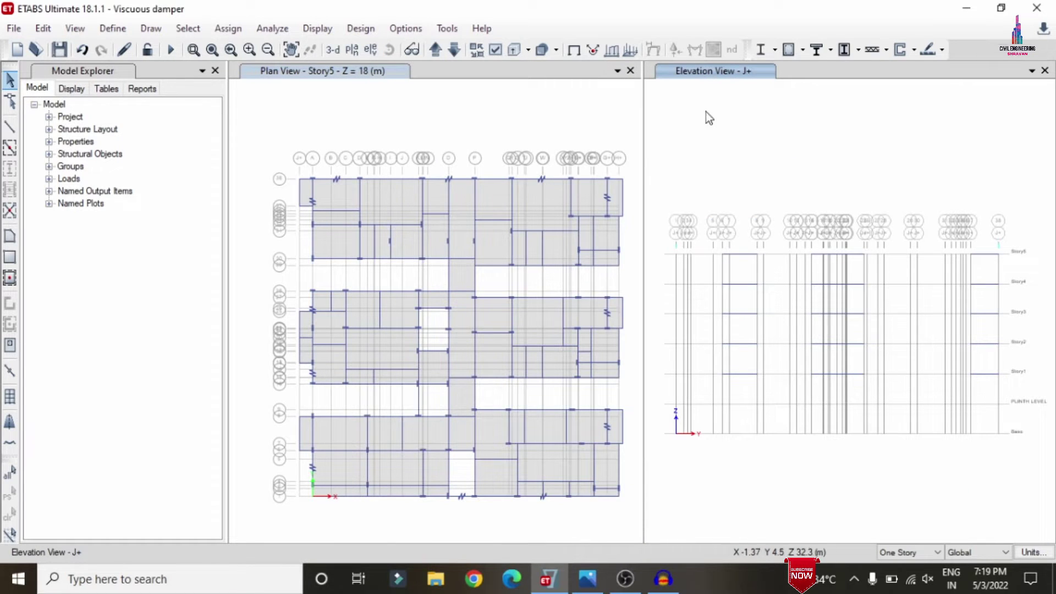
pyautogui.click(329, 50)
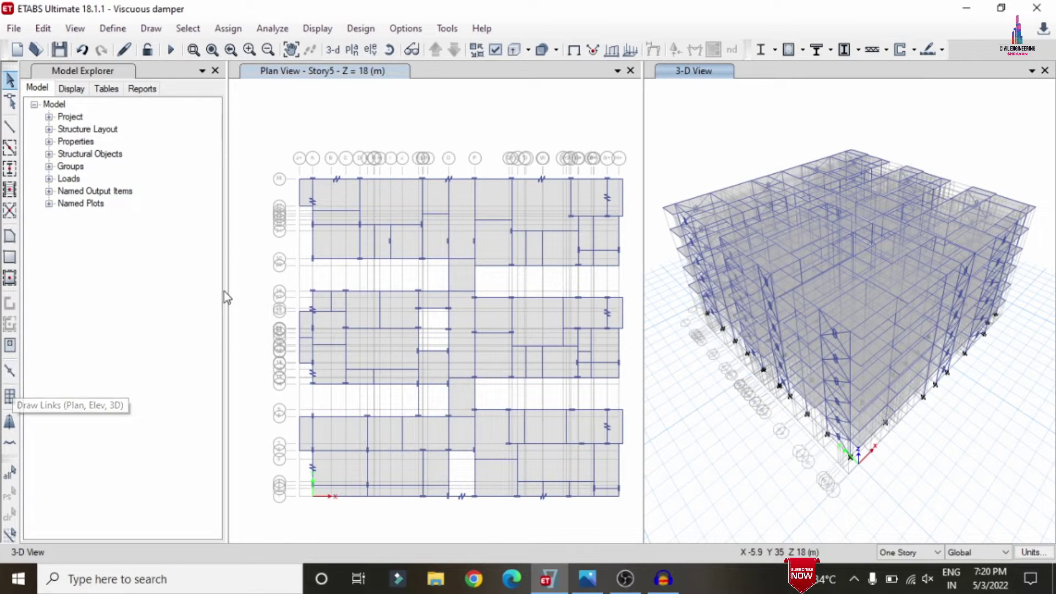
# Assign fixed restraints to all joints of the Base story, with translation and rotation restrained in X, Y and Z
pyautogui.click(406, 71)
pyautogui.click(352, 50)
pyautogui.press('Return')
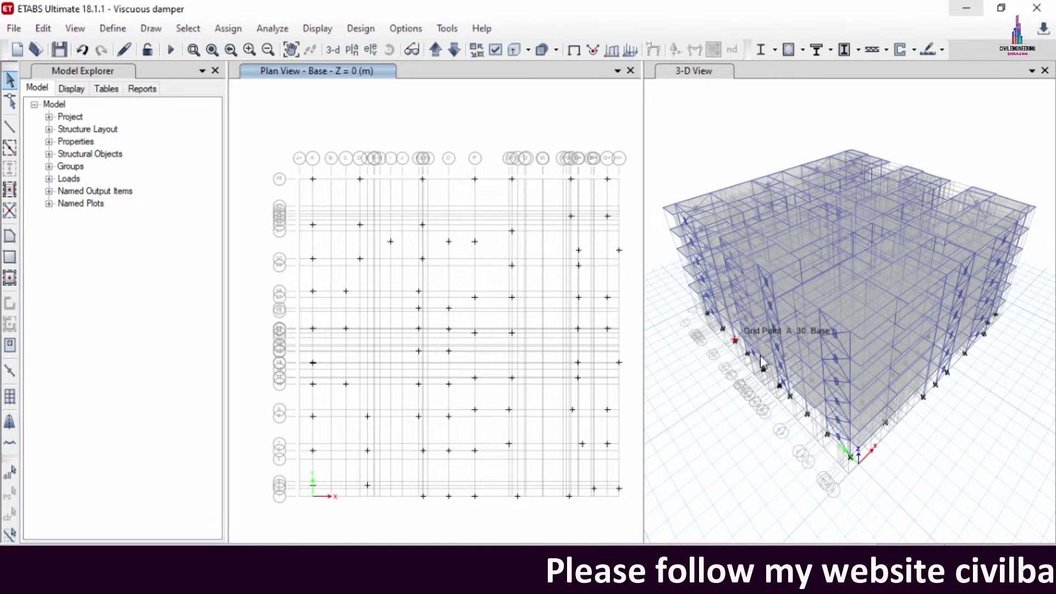
pyautogui.moveTo(264, 156); pyautogui.dragTo(631, 503)
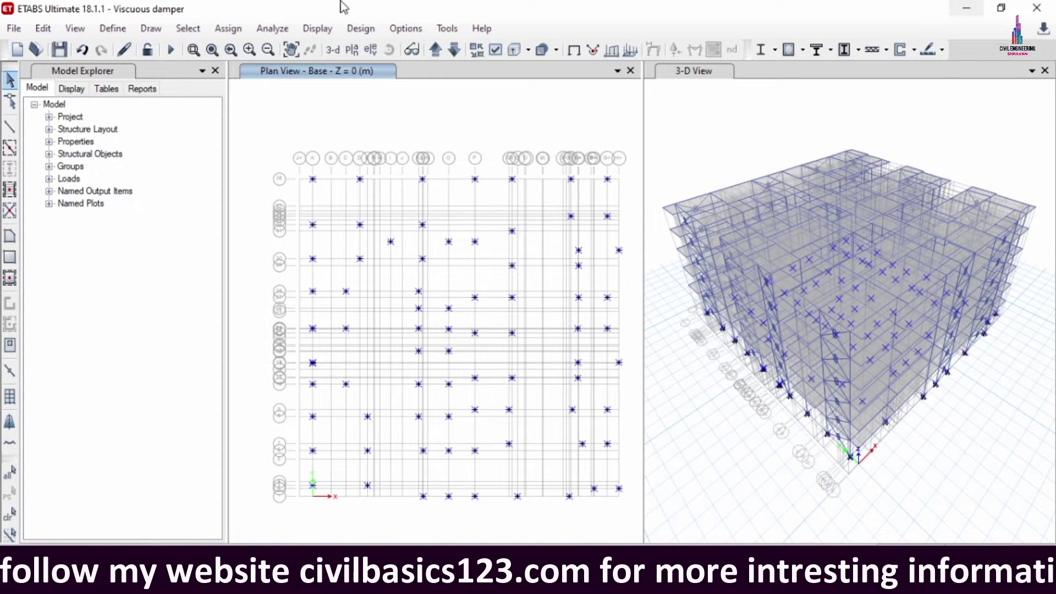
pyautogui.click(228, 28)
pyautogui.moveTo(269, 53)
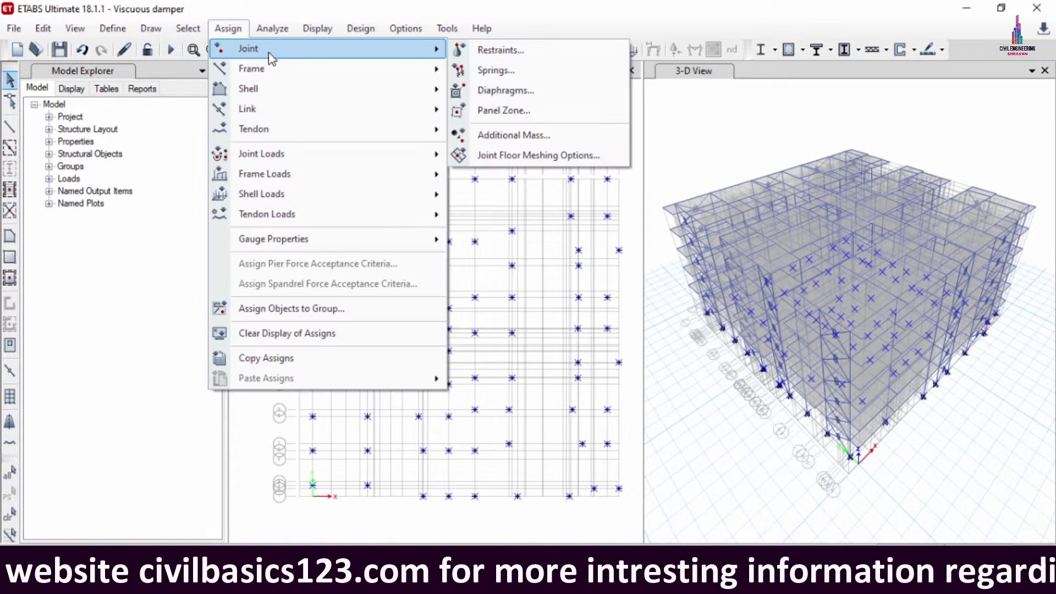
pyautogui.click(519, 57)
pyautogui.click(470, 338)
pyautogui.click(596, 375)
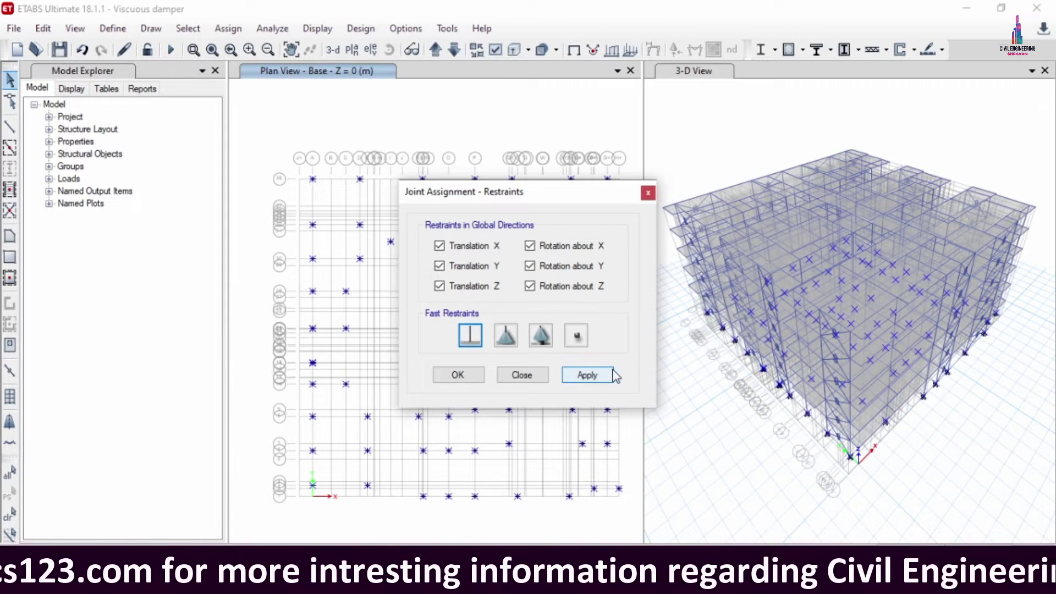
pyautogui.click(459, 375)
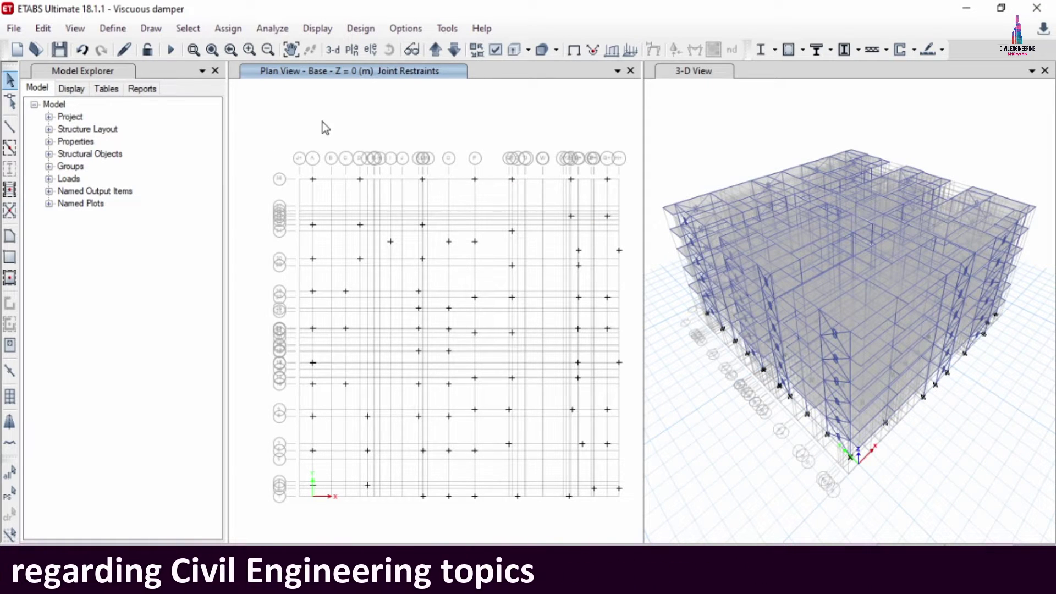
# Review the defined materials, checking the M30 concrete and HYSD415 rebar entries
pyautogui.click(113, 28)
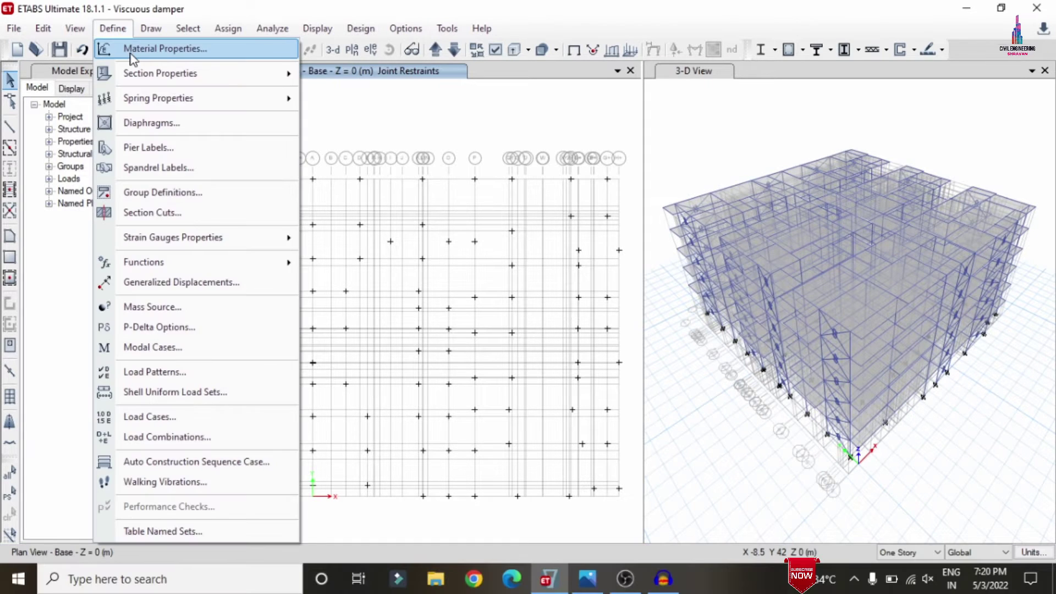
pyautogui.click(149, 47)
pyautogui.click(393, 244)
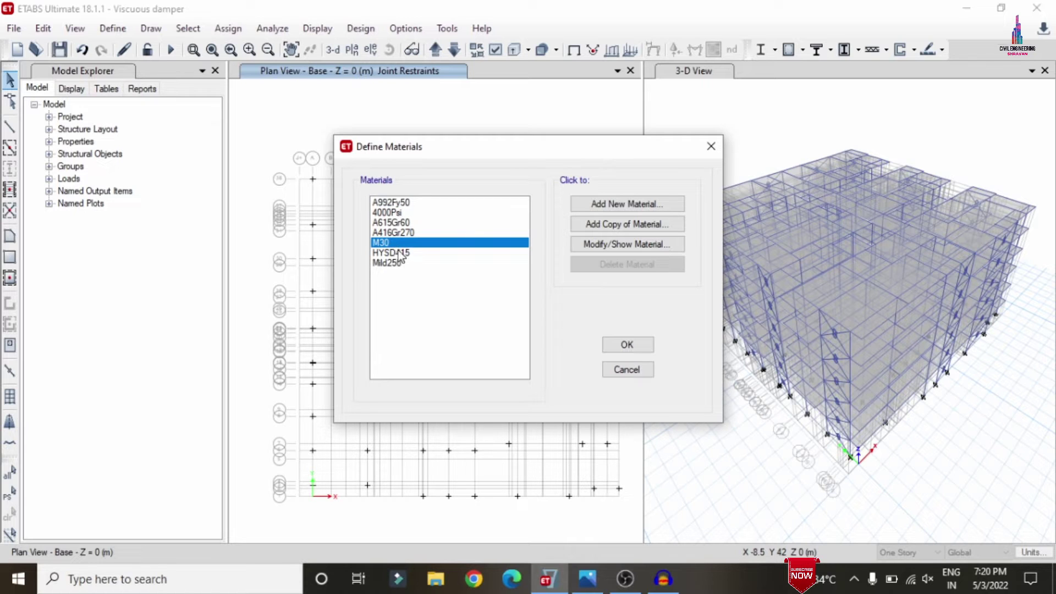
pyautogui.click(401, 253)
pyautogui.click(630, 345)
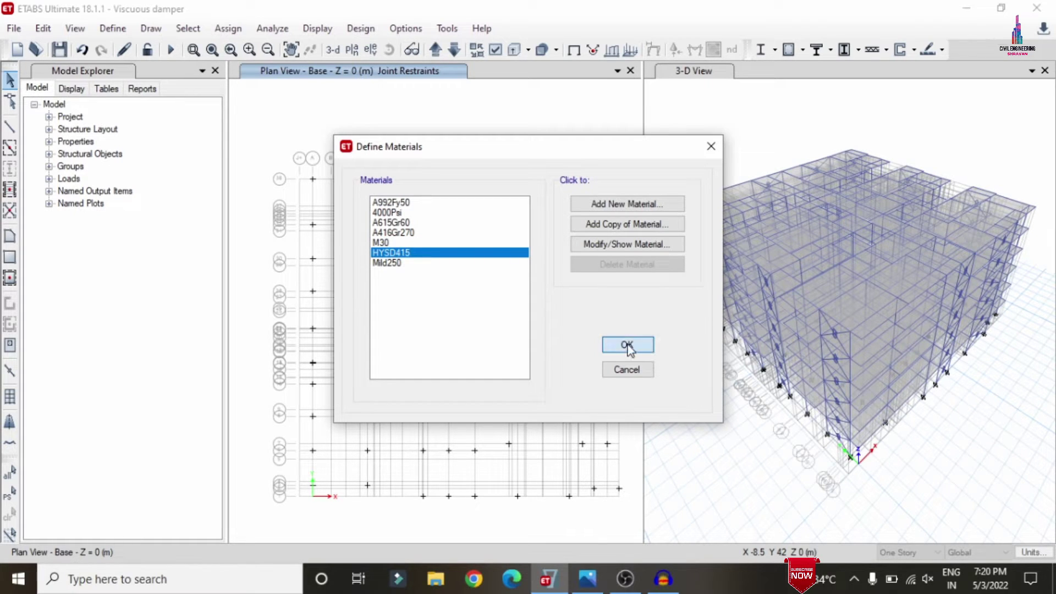
# Review the defined frame sections, checking the BEAM 230*600 and COLOUMN 230*600 entries
pyautogui.click(116, 29)
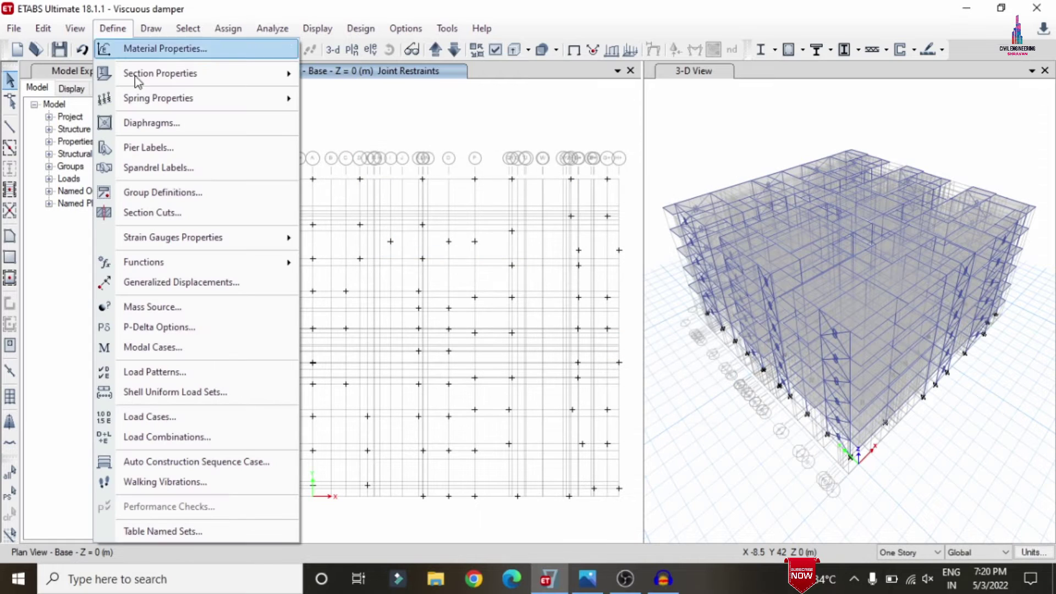
pyautogui.moveTo(165, 74)
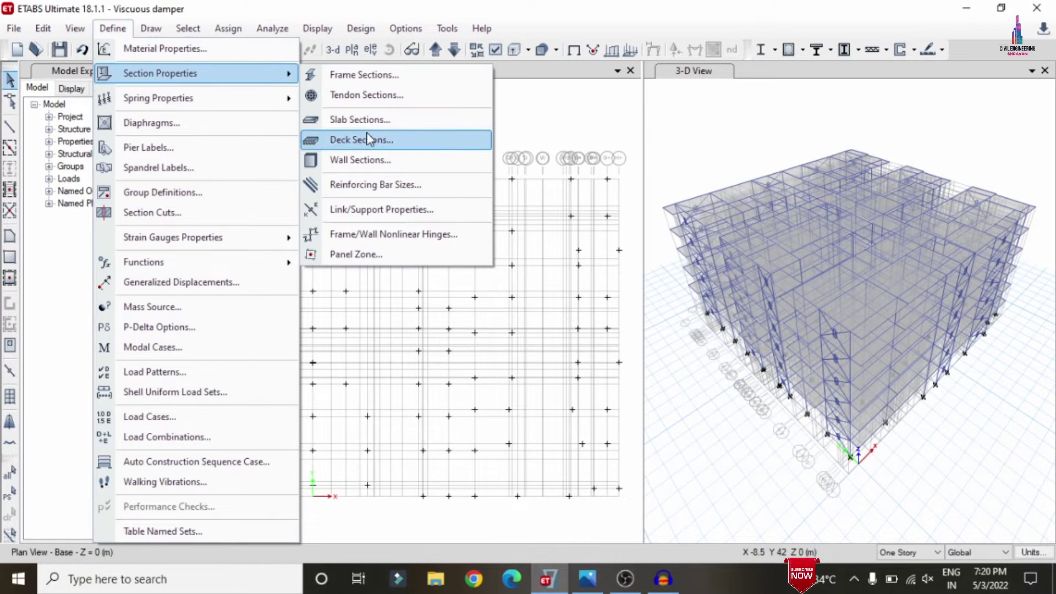
pyautogui.click(371, 76)
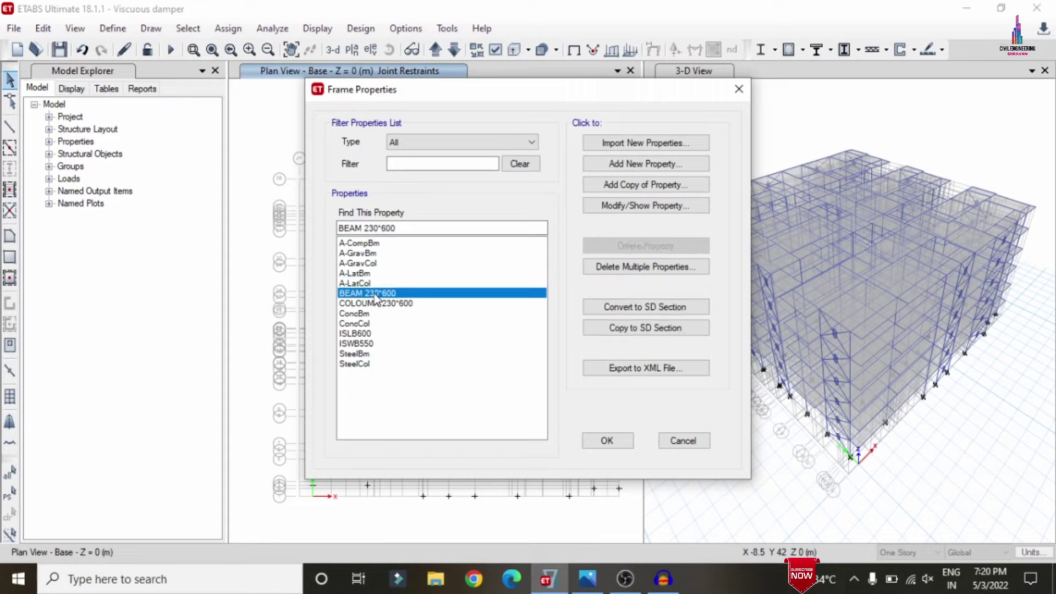
pyautogui.click(398, 305)
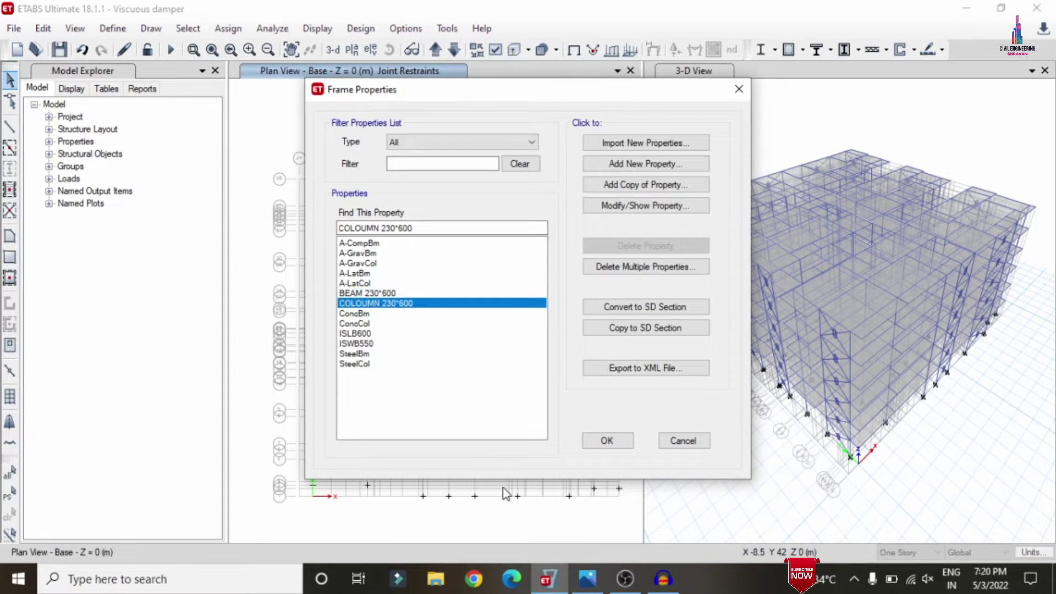
pyautogui.click(606, 439)
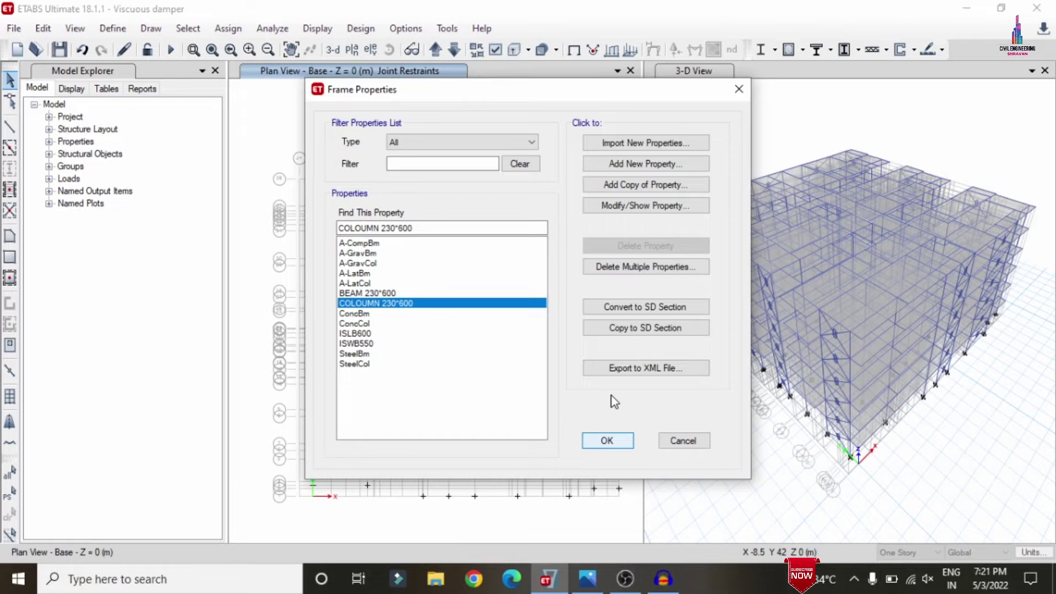
# Review the defined slab properties, checking the Slab 150 and Slab200 entries
pyautogui.click(112, 28)
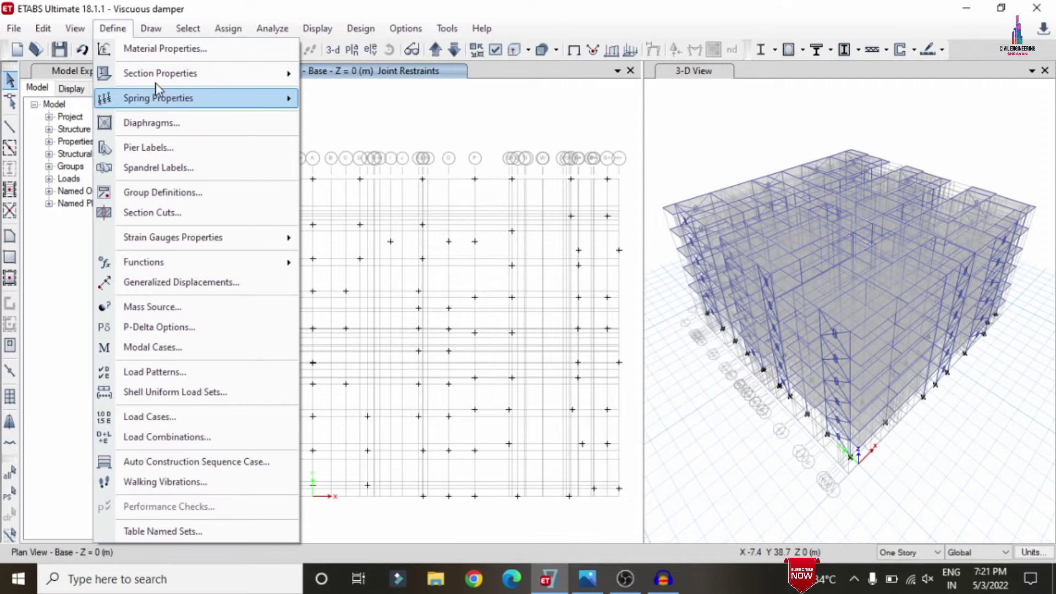
pyautogui.moveTo(165, 78)
pyautogui.click(367, 122)
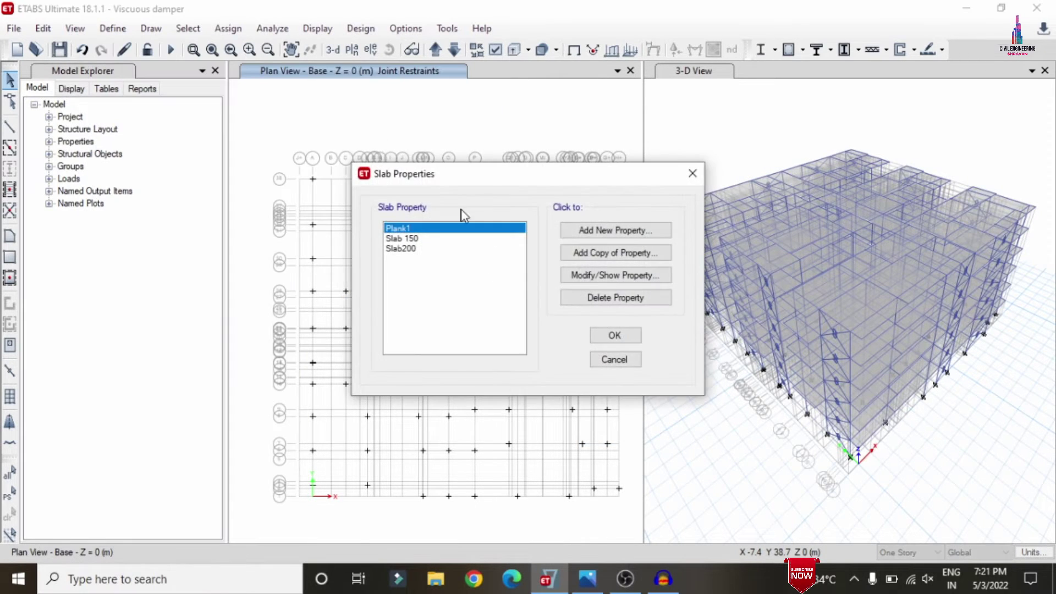
pyautogui.click(425, 239)
pyautogui.click(430, 249)
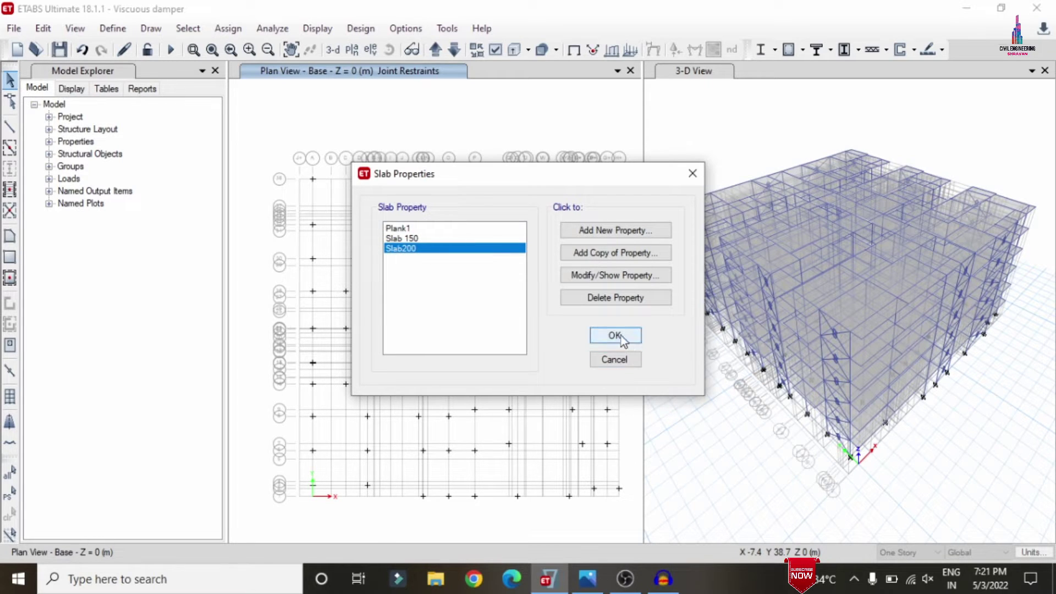
pyautogui.press('Return')
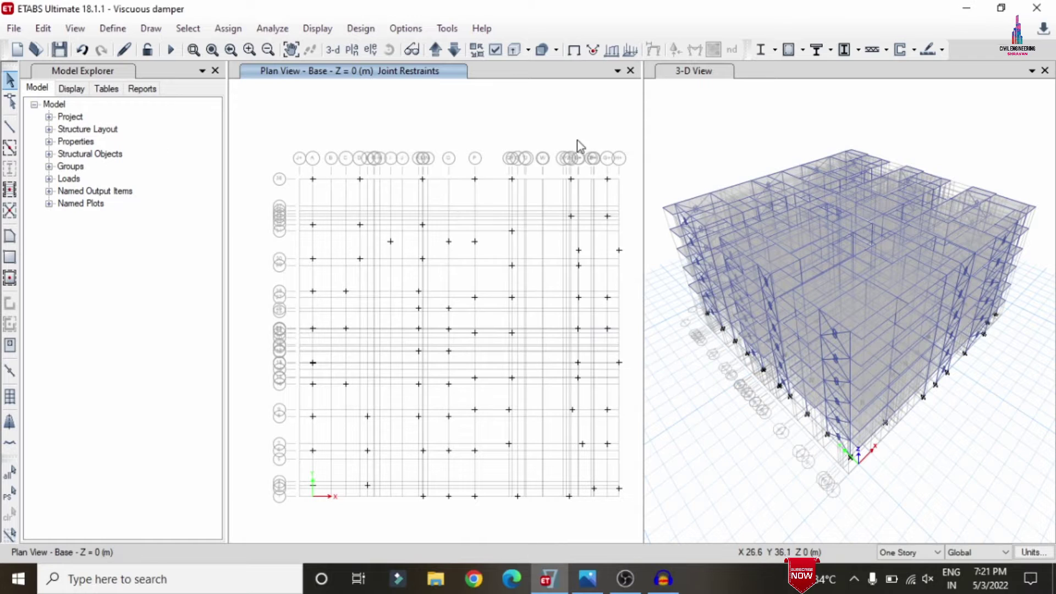
# Review the defined load cases, checking the Live, WALL LOAD and EQ X entries
pyautogui.click(113, 28)
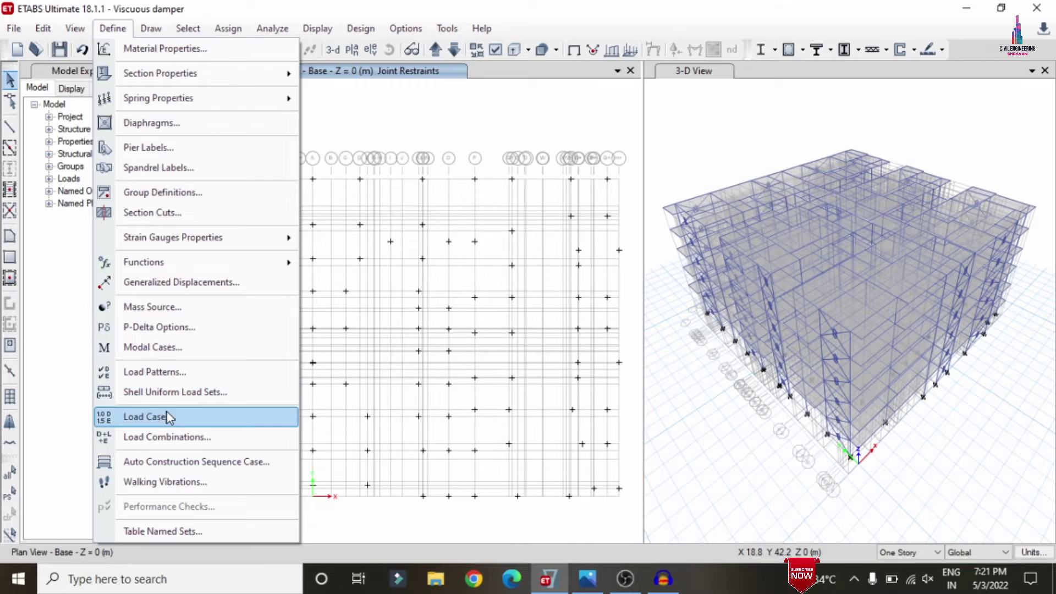
pyautogui.click(144, 416)
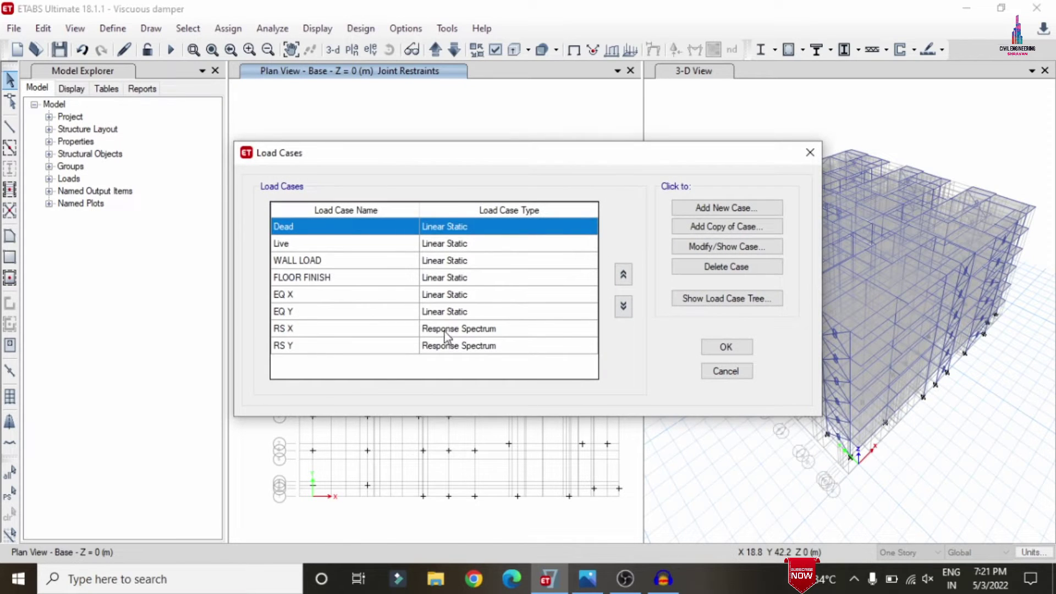
pyautogui.click(456, 248)
pyautogui.click(461, 262)
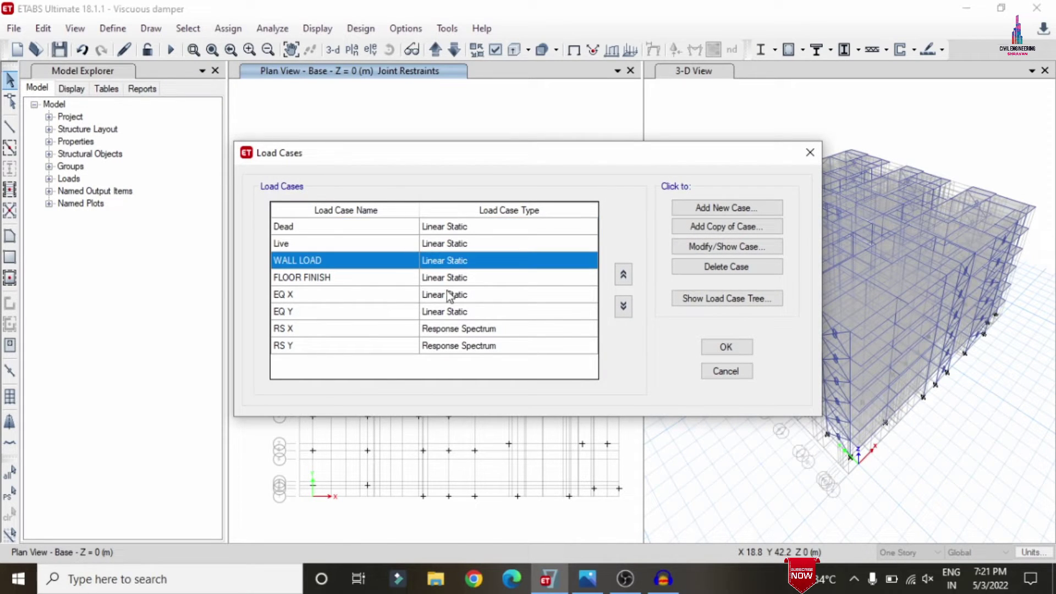
pyautogui.click(453, 294)
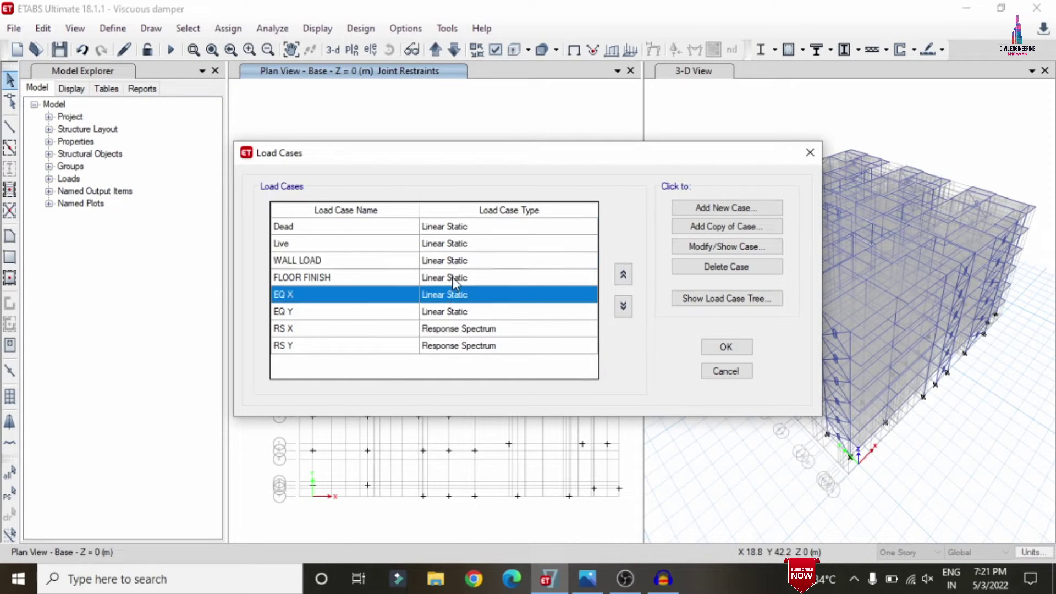
pyautogui.click(726, 347)
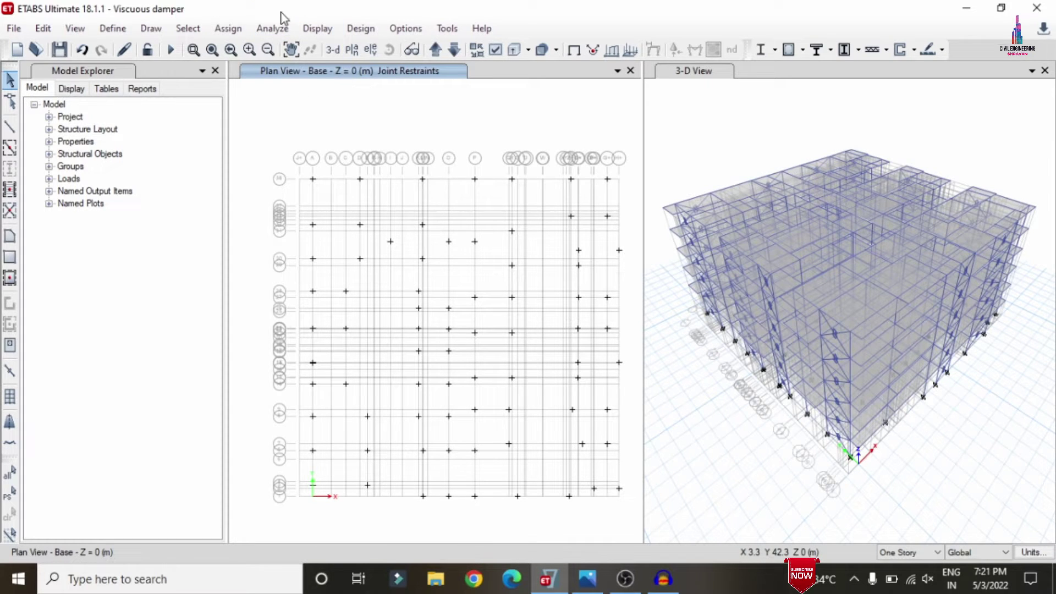
# Check the model for joints/joints, joints/frames and joints/shells within tolerance, then dismiss the check report
pyautogui.click(273, 28)
pyautogui.click(302, 48)
pyautogui.click(463, 127)
pyautogui.click(463, 144)
pyautogui.click(462, 159)
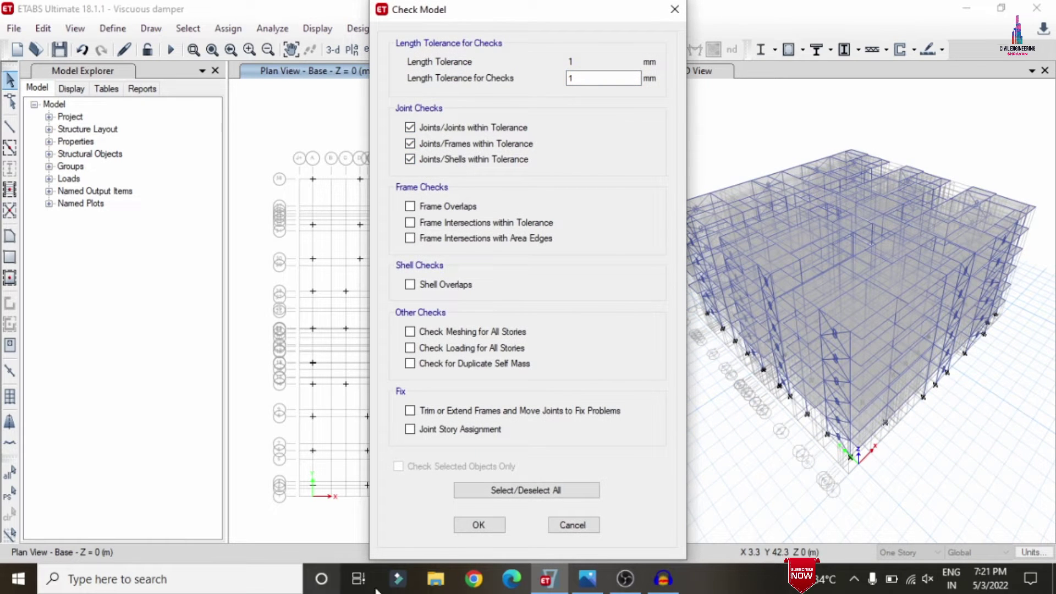
pyautogui.click(478, 525)
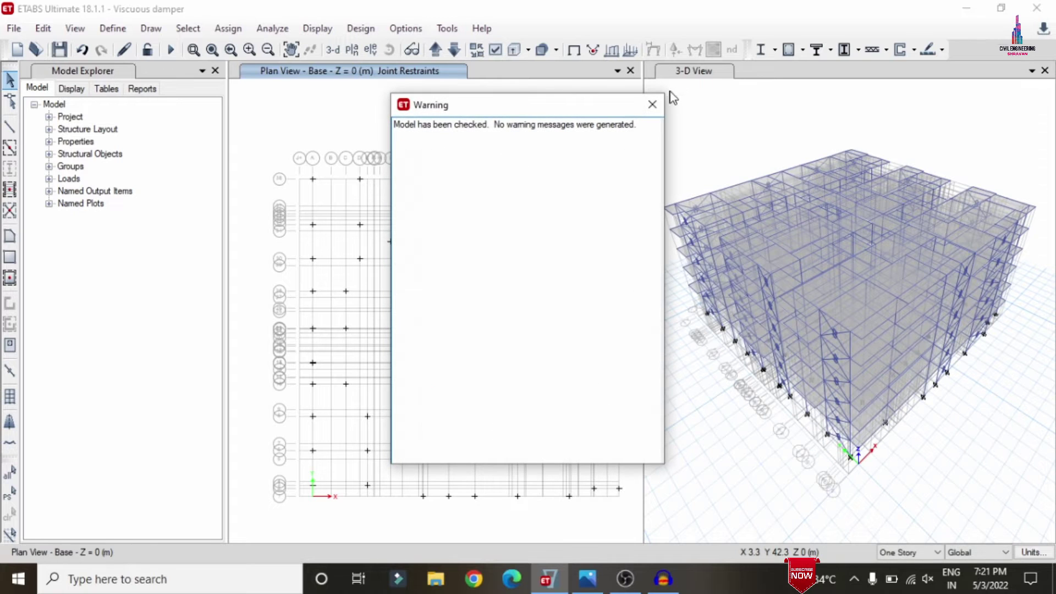
pyautogui.click(651, 104)
# Run the analysis for all load cases, including the modal case
pyautogui.click(272, 28)
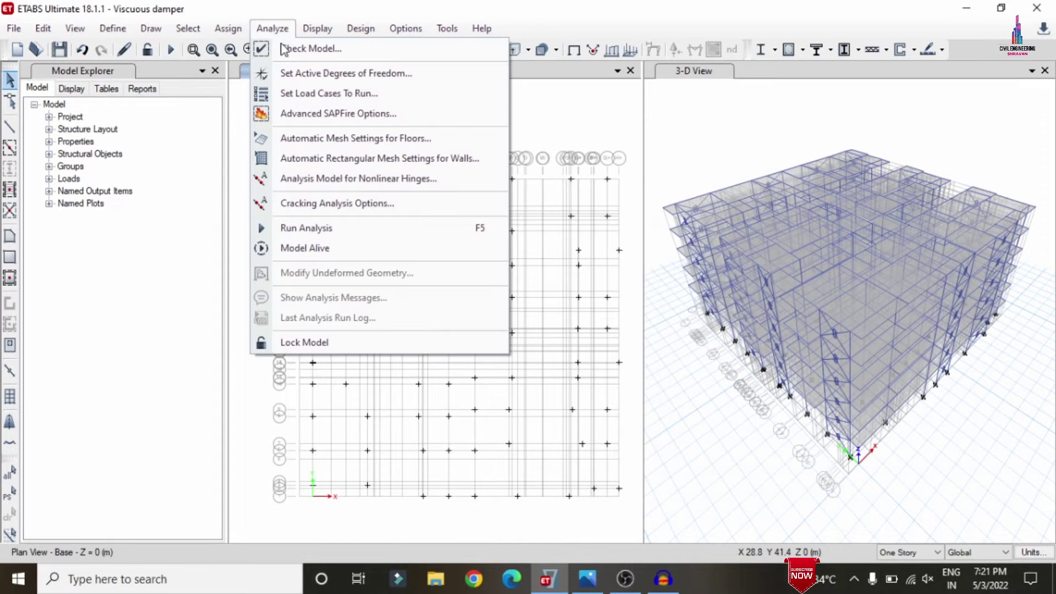
pyautogui.click(331, 93)
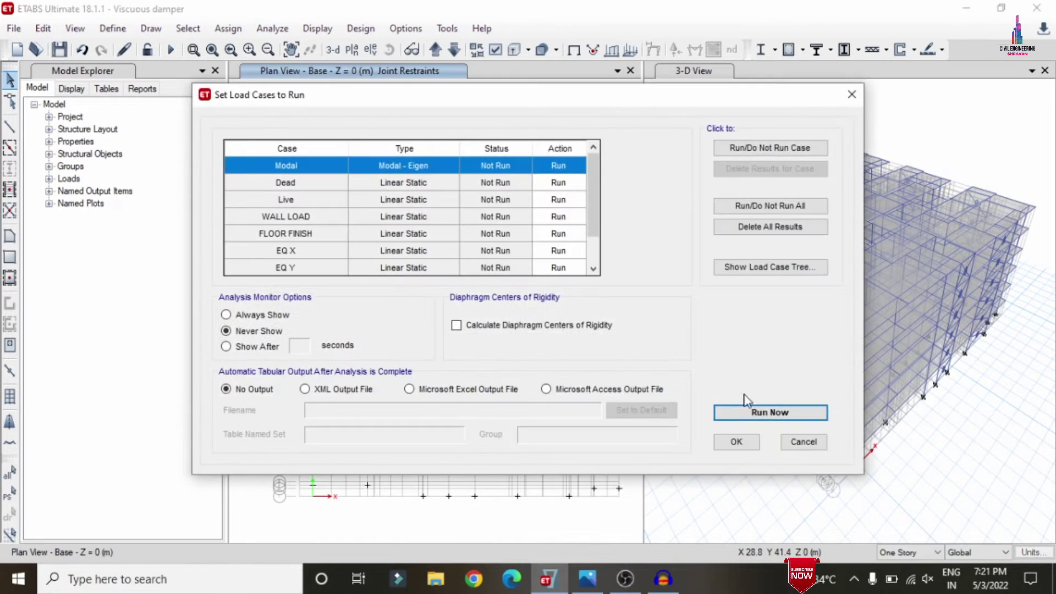
pyautogui.click(779, 409)
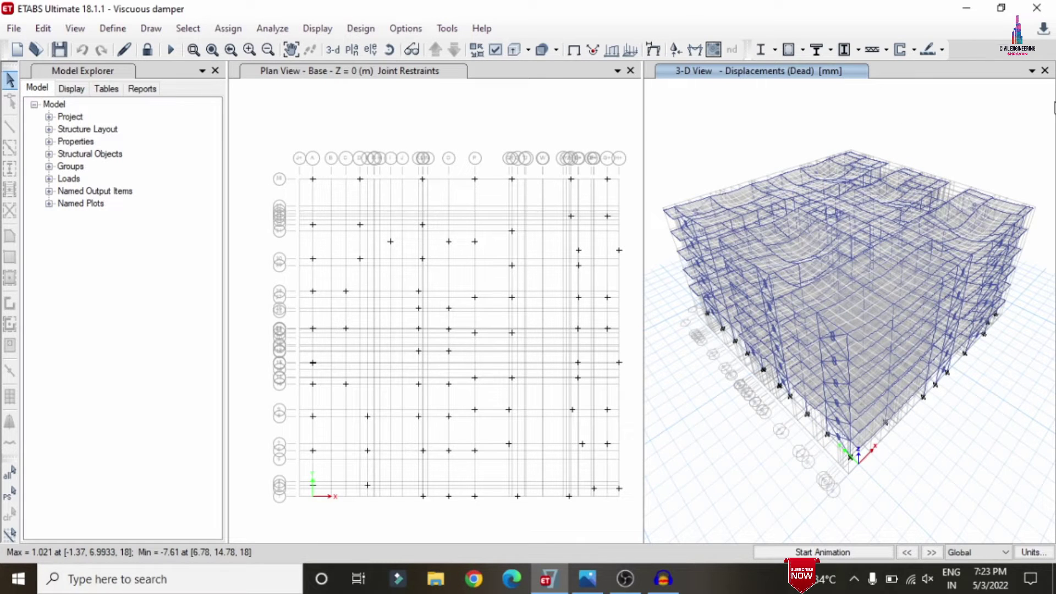
# Show the filled Shear 2-2 force diagram of the frames for the Dead case in the 3-D view
pyautogui.click(318, 30)
pyautogui.moveTo(373, 120)
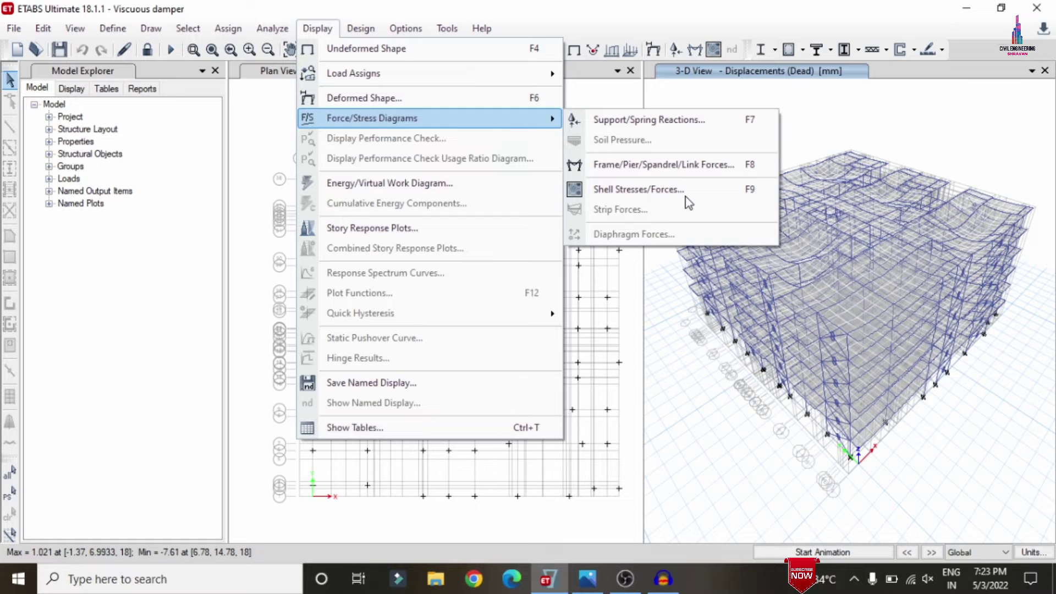
pyautogui.click(641, 168)
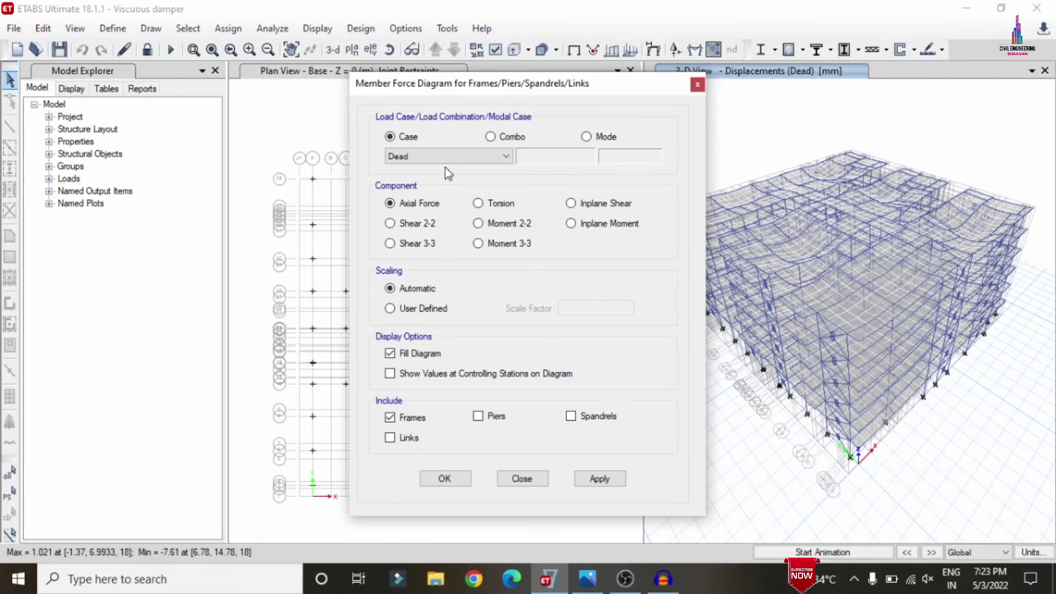
pyautogui.click(390, 224)
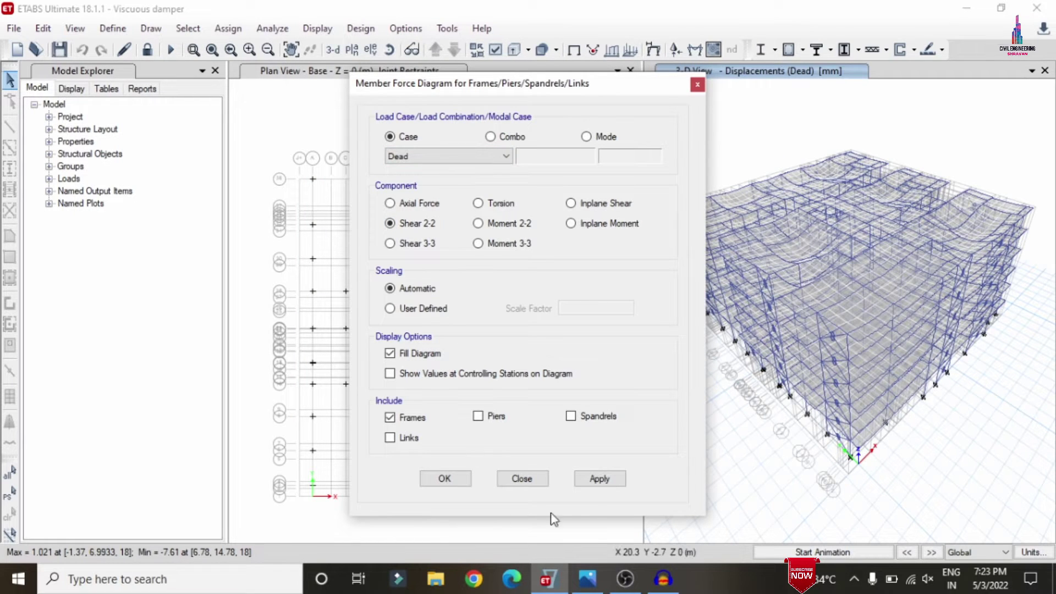
pyautogui.click(601, 478)
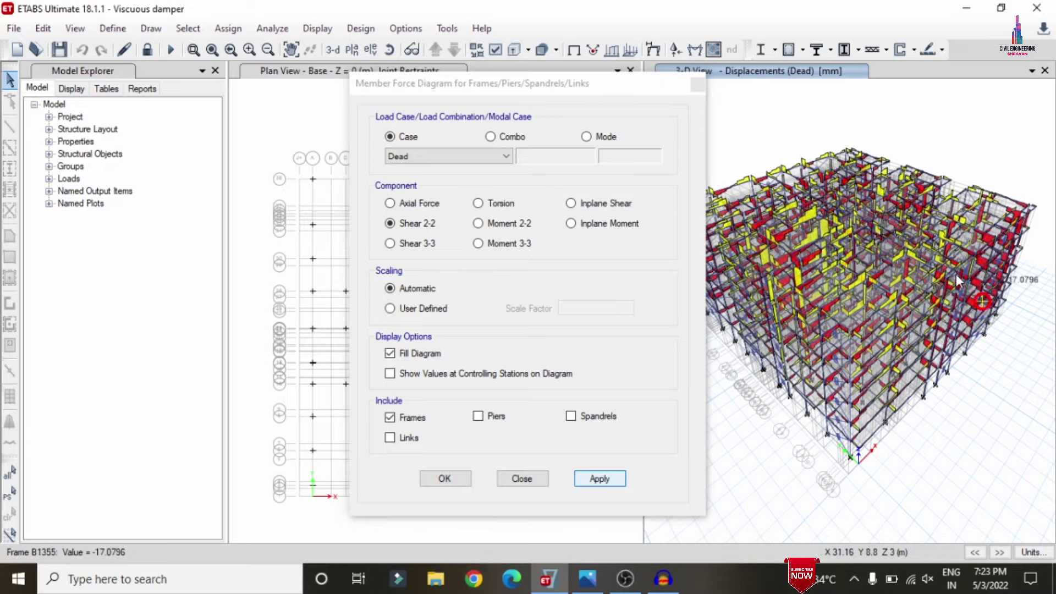
# Examine the frames' Moment 3-3 and Torsion diagrams for the Dead case in the 3-D view
pyautogui.click(509, 245)
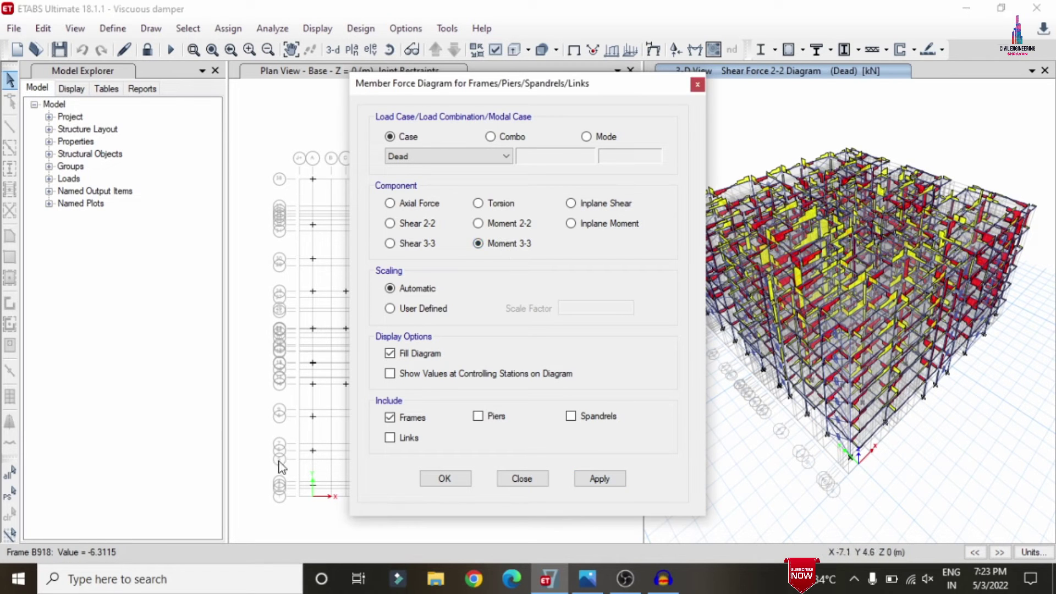
pyautogui.click(616, 482)
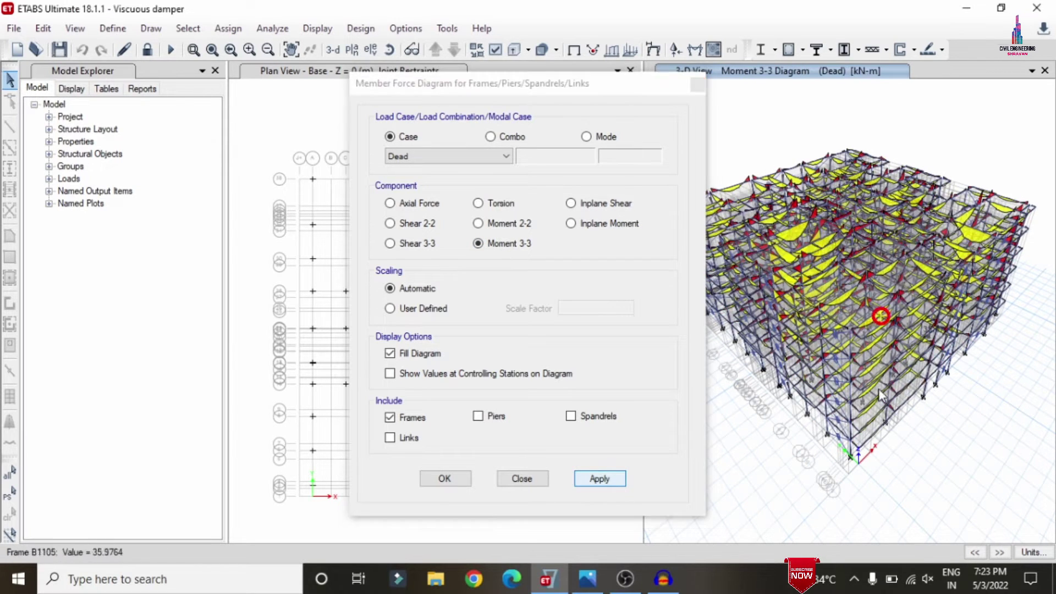
pyautogui.click(478, 204)
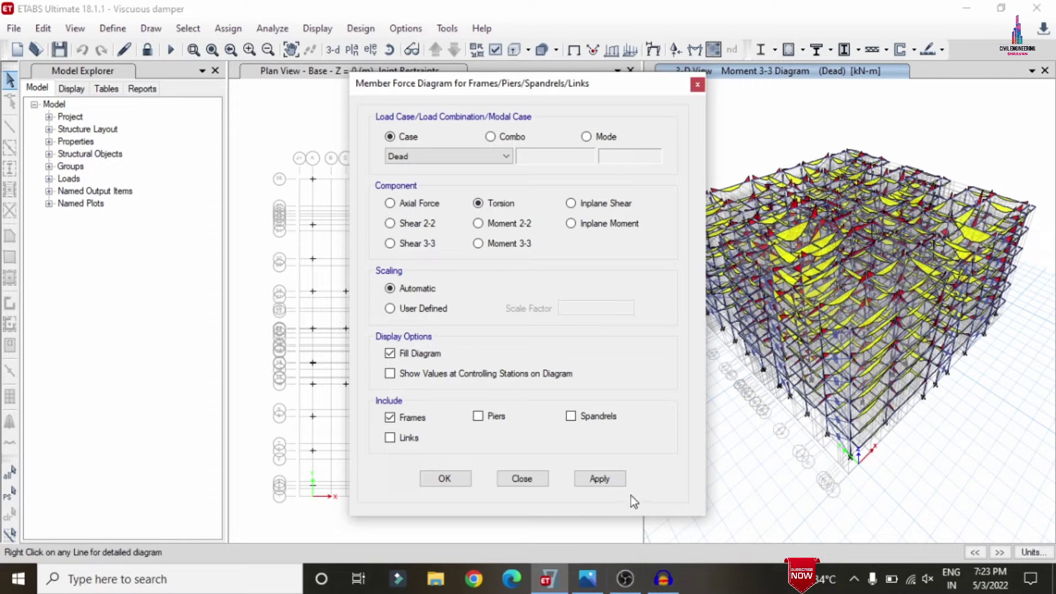
pyautogui.click(600, 481)
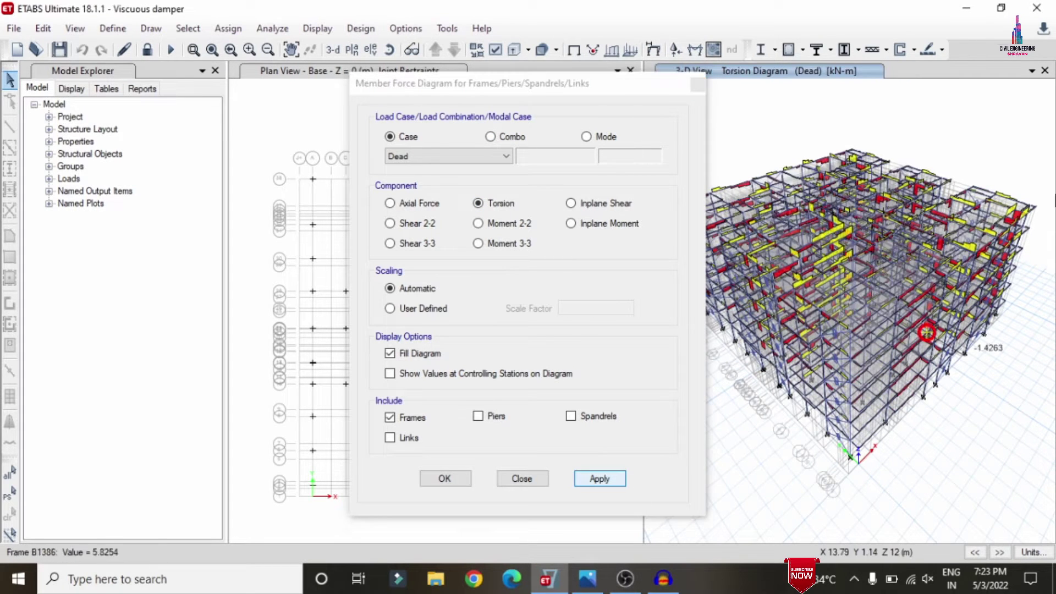
pyautogui.click(445, 479)
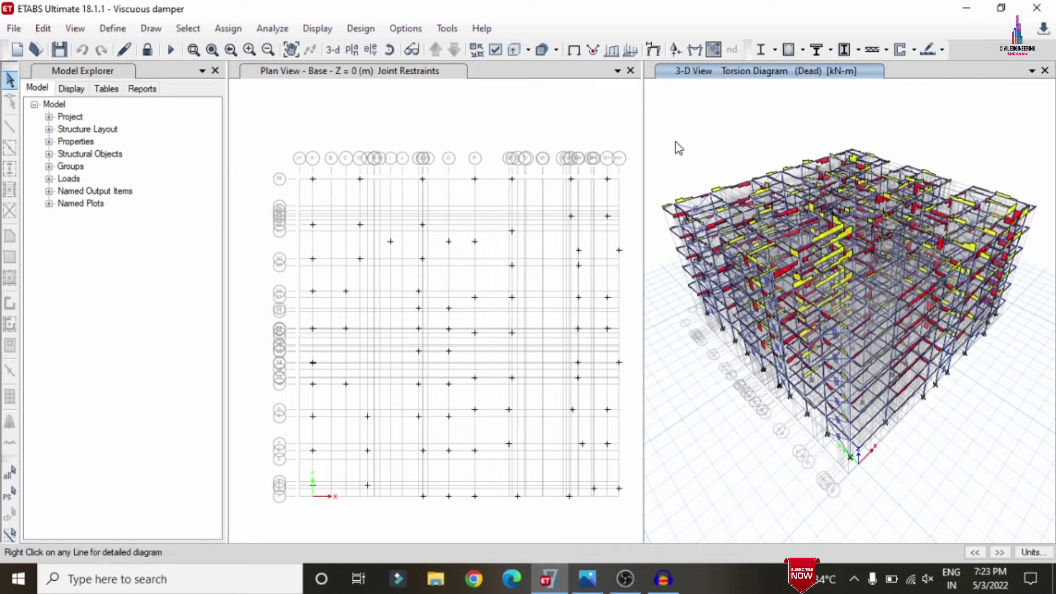
# Unlock the model, discarding its analysis results, and add layer A design strips of auto width on Story5 along grid direction X
pyautogui.click(147, 50)
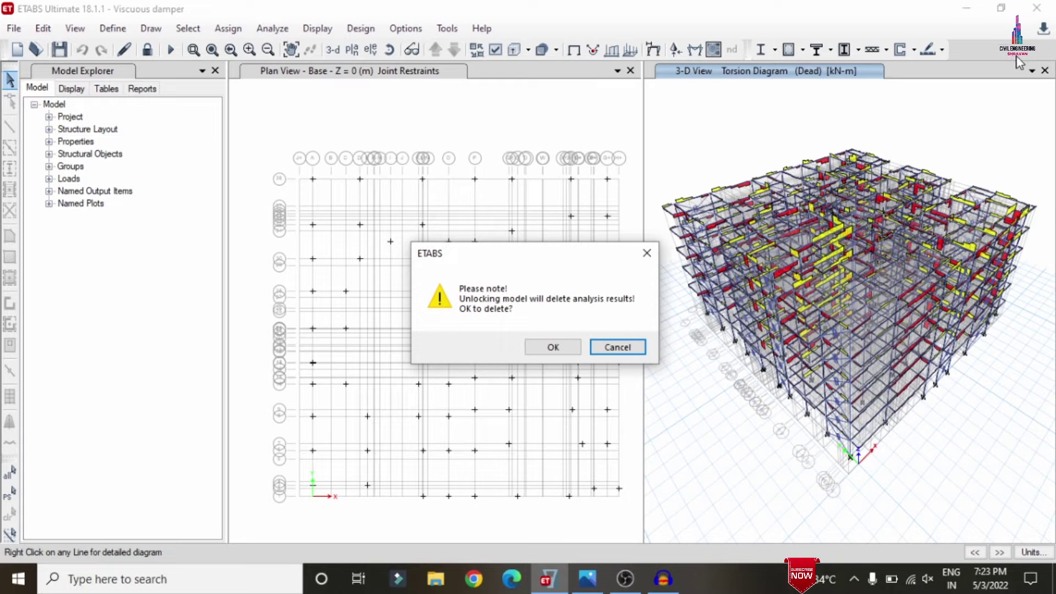
pyautogui.click(555, 347)
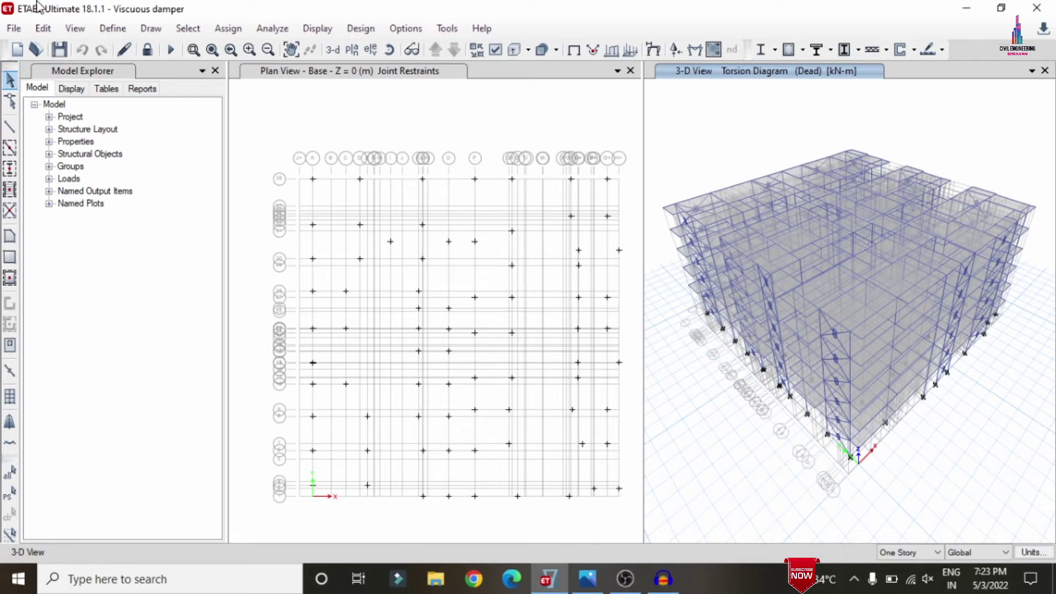
pyautogui.click(52, 30)
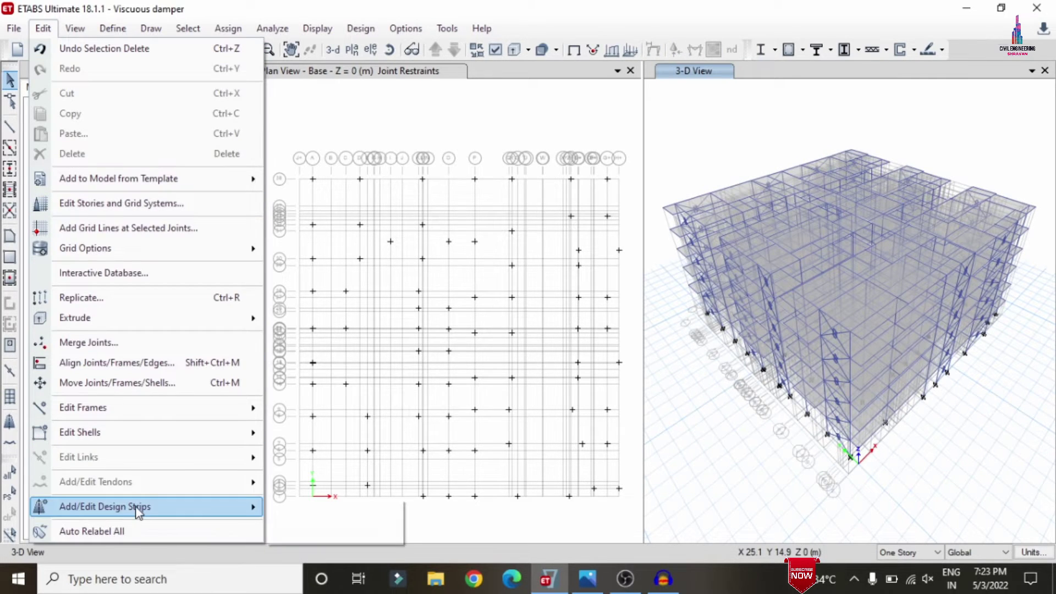
pyautogui.moveTo(144, 508)
pyautogui.click(314, 510)
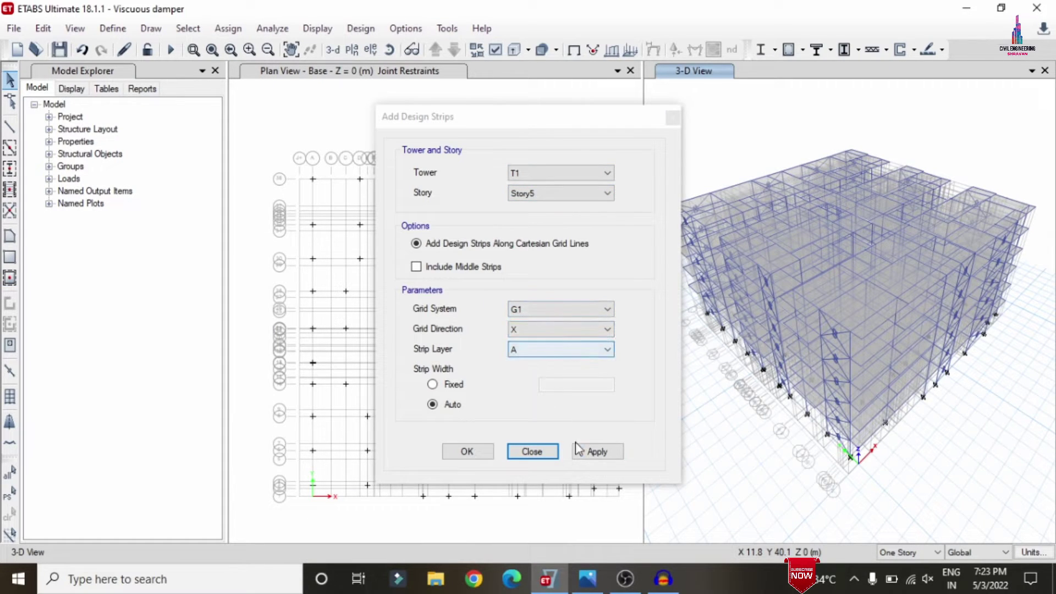
pyautogui.click(589, 454)
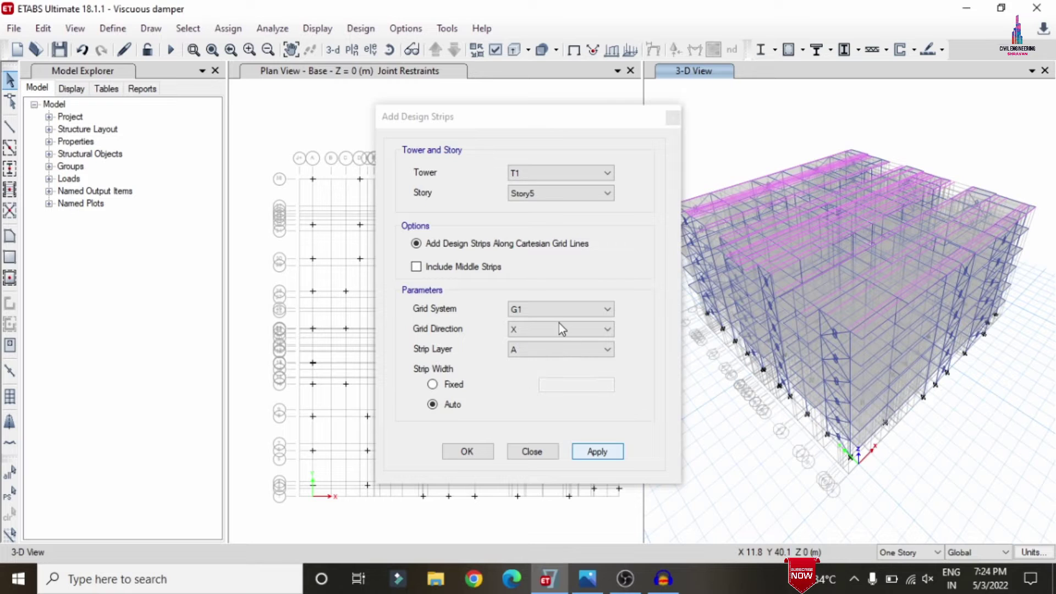
# Add layer B design strips of auto width on Story5 along grid direction Y of grid system G1
pyautogui.click(561, 330)
pyautogui.click(544, 350)
pyautogui.click(543, 351)
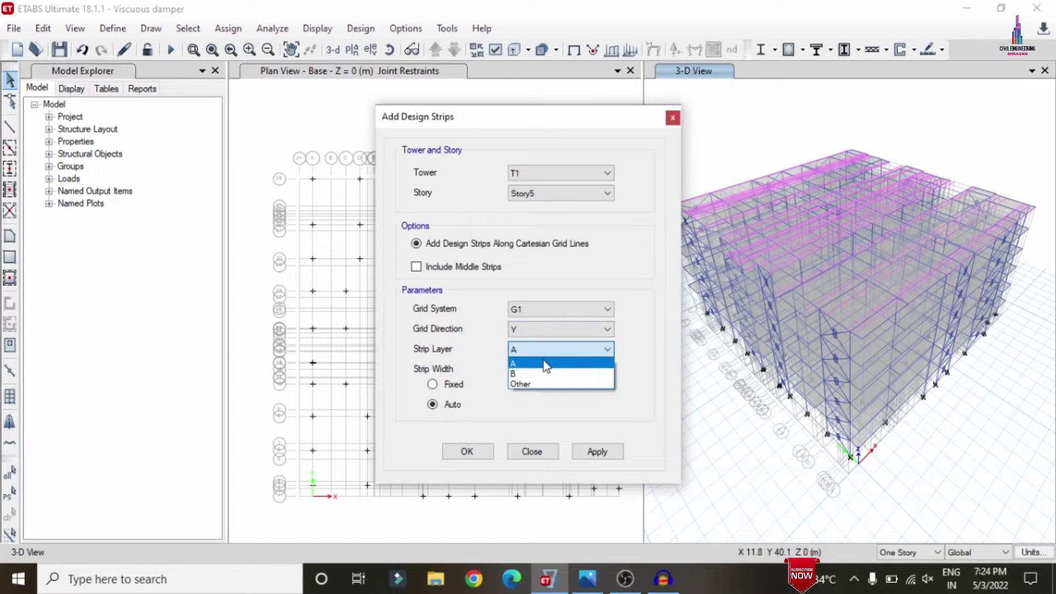
pyautogui.click(534, 375)
pyautogui.click(594, 451)
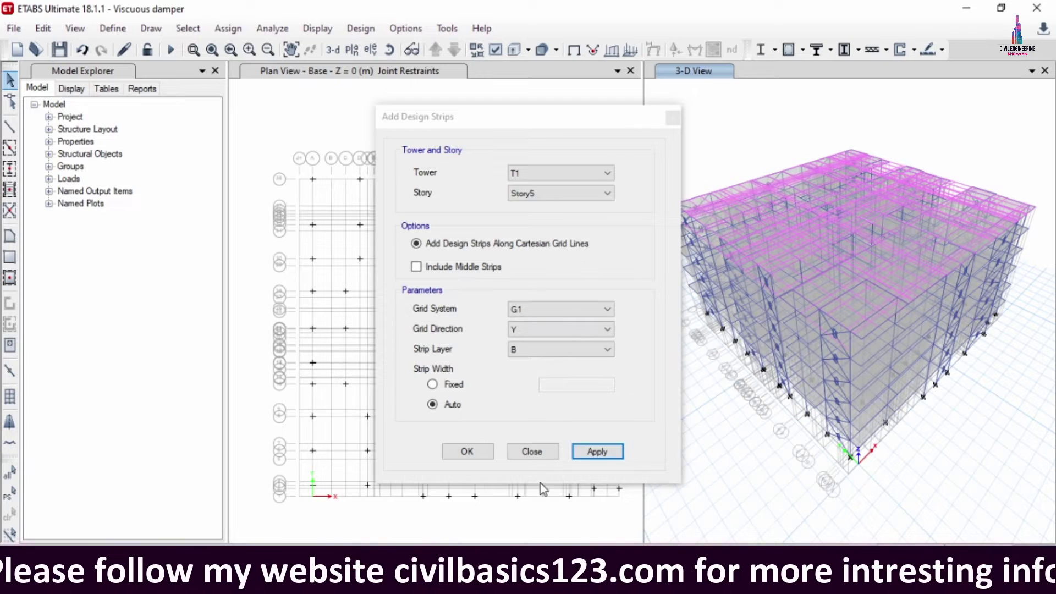
pyautogui.click(594, 450)
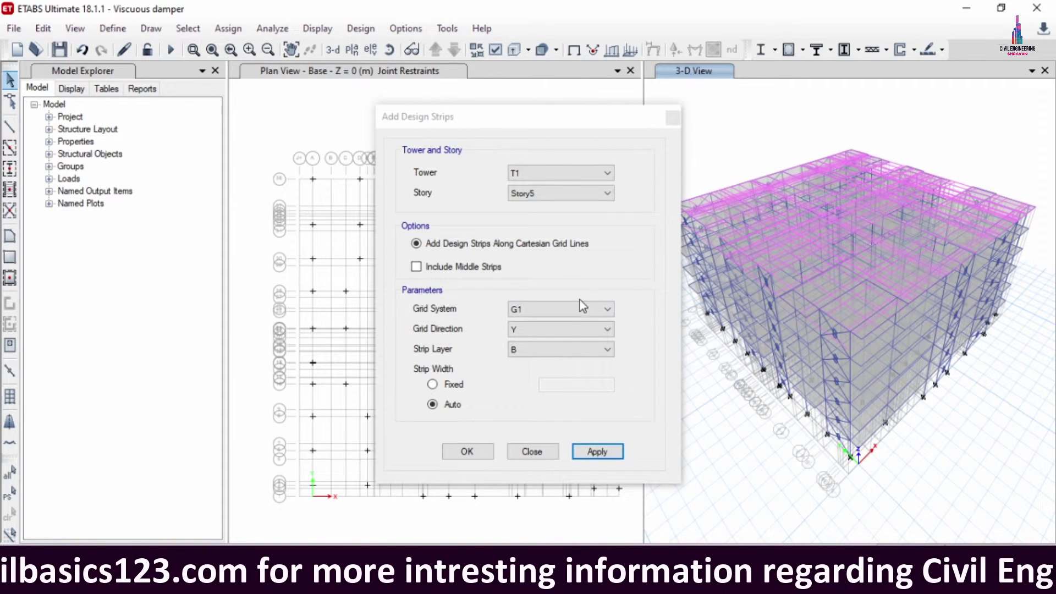
pyautogui.click(478, 458)
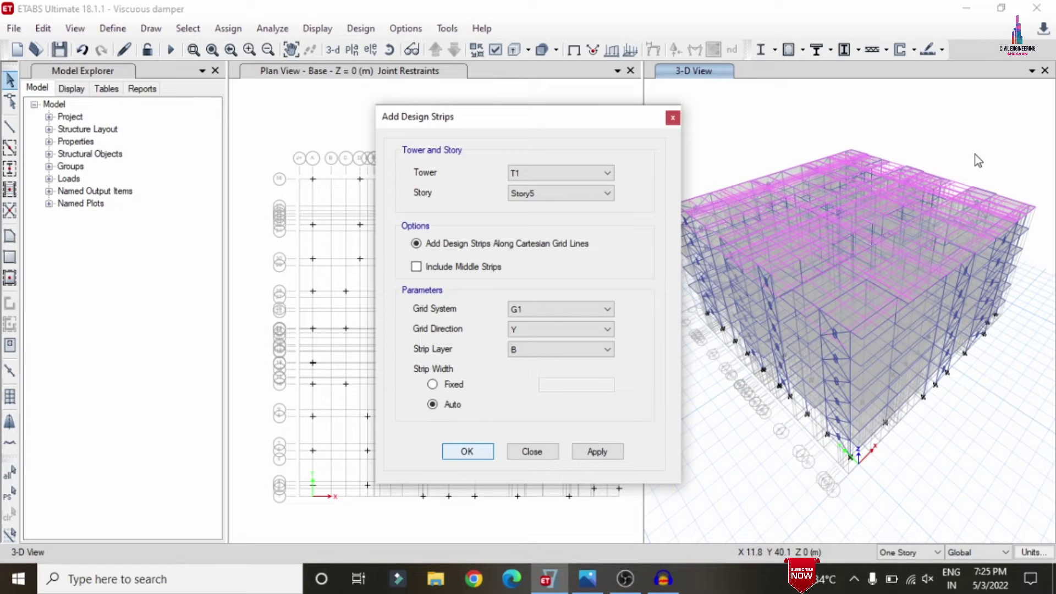
pyautogui.press('Escape')
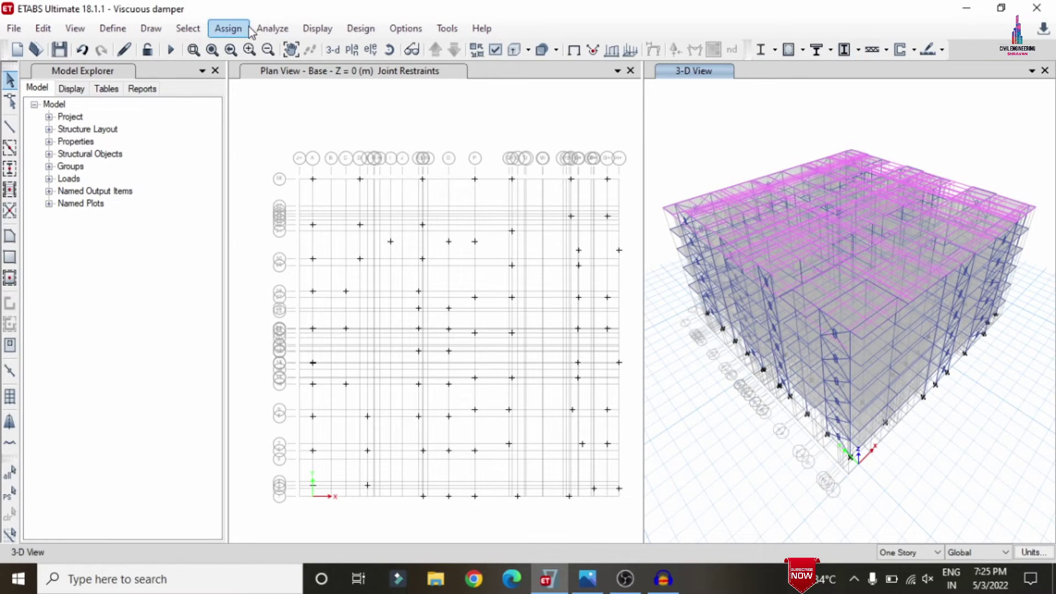
# Run the analysis of all load cases with the listed run actions
pyautogui.click(268, 30)
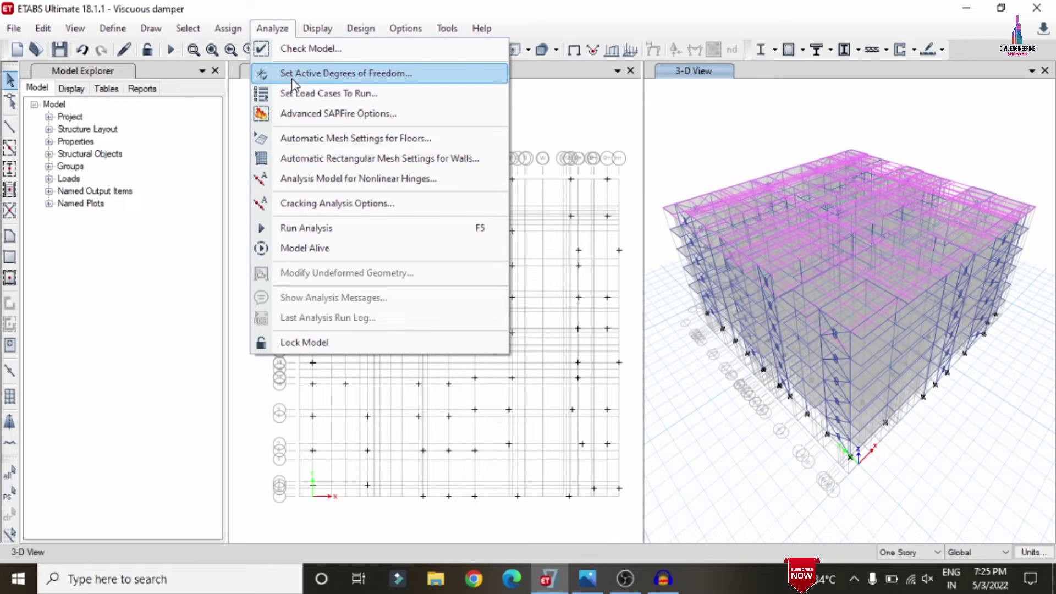
pyautogui.click(273, 28)
pyautogui.click(274, 29)
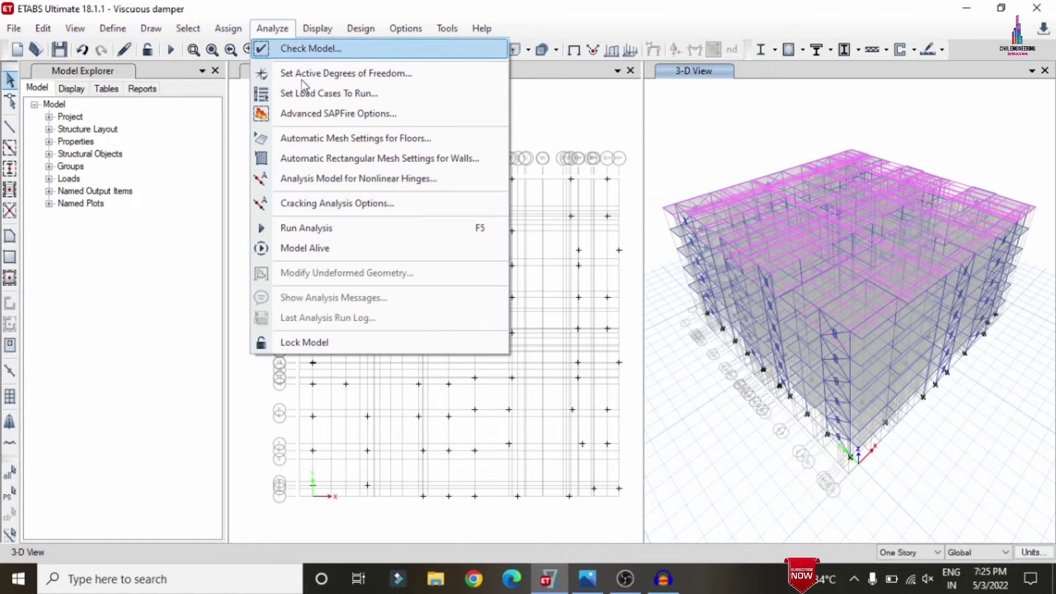
pyautogui.click(328, 94)
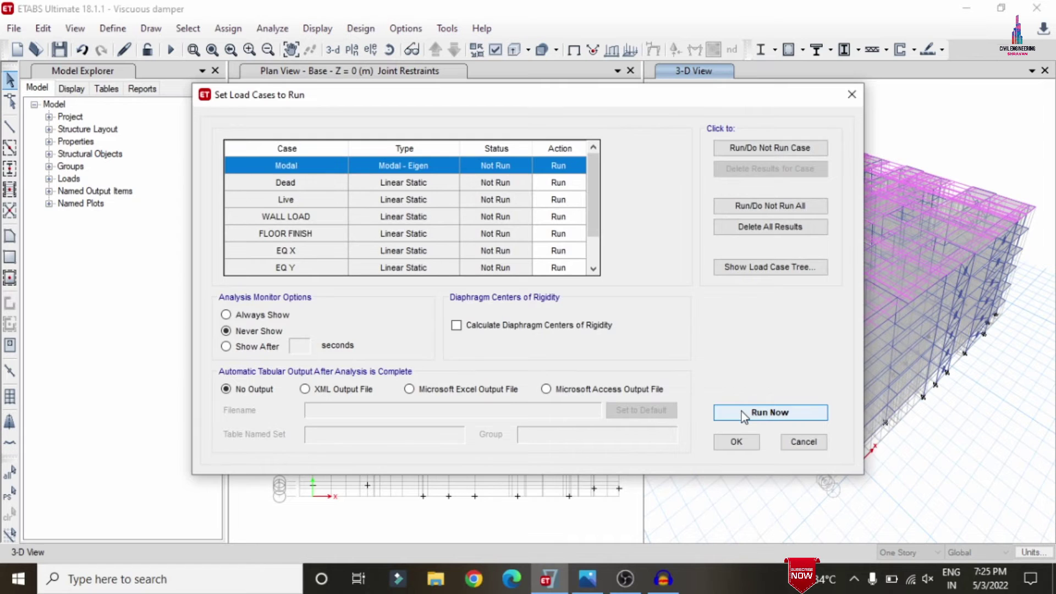
pyautogui.click(742, 412)
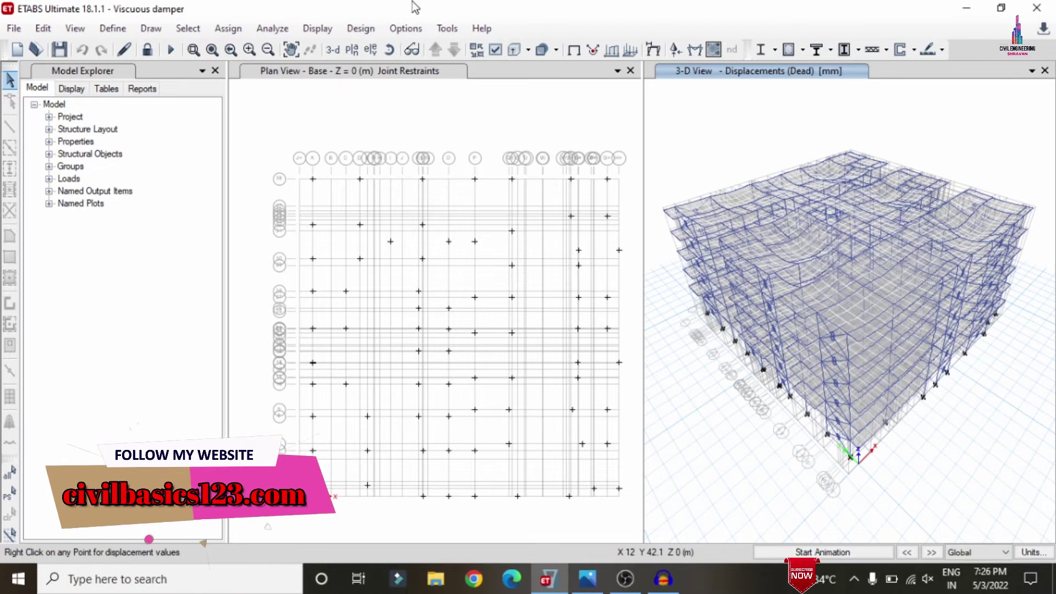
# Accept the IS 456:2000 concrete frame design preferences and run the concrete frame design check
pyautogui.click(359, 29)
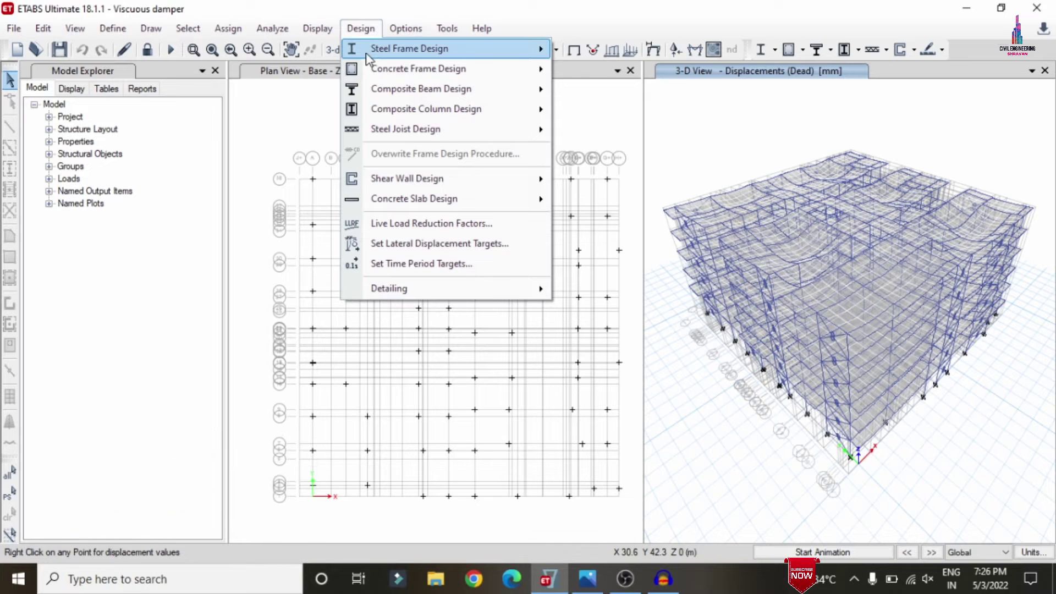
pyautogui.moveTo(391, 71)
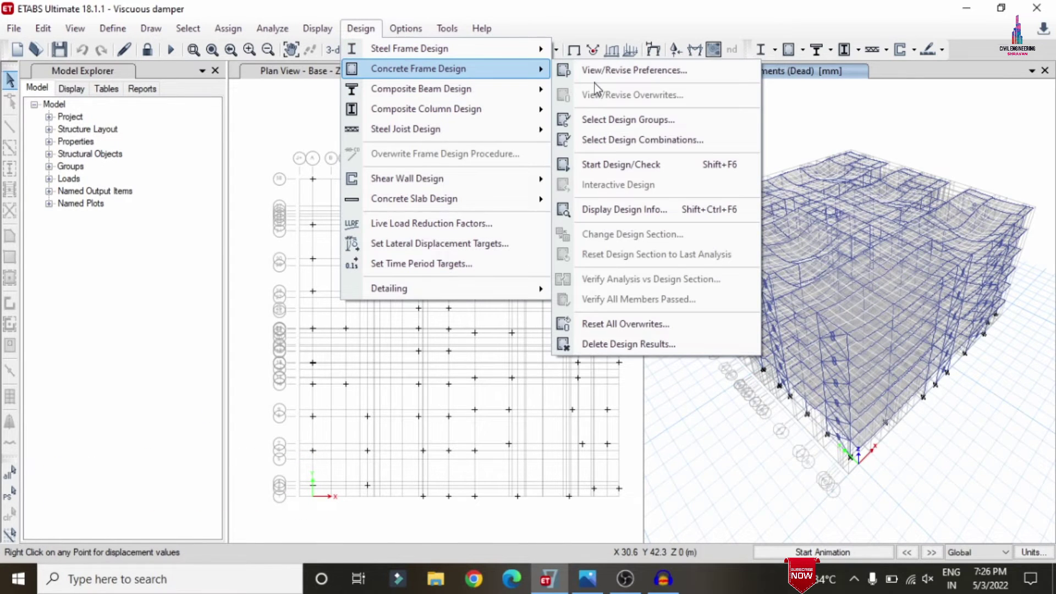
pyautogui.click(602, 70)
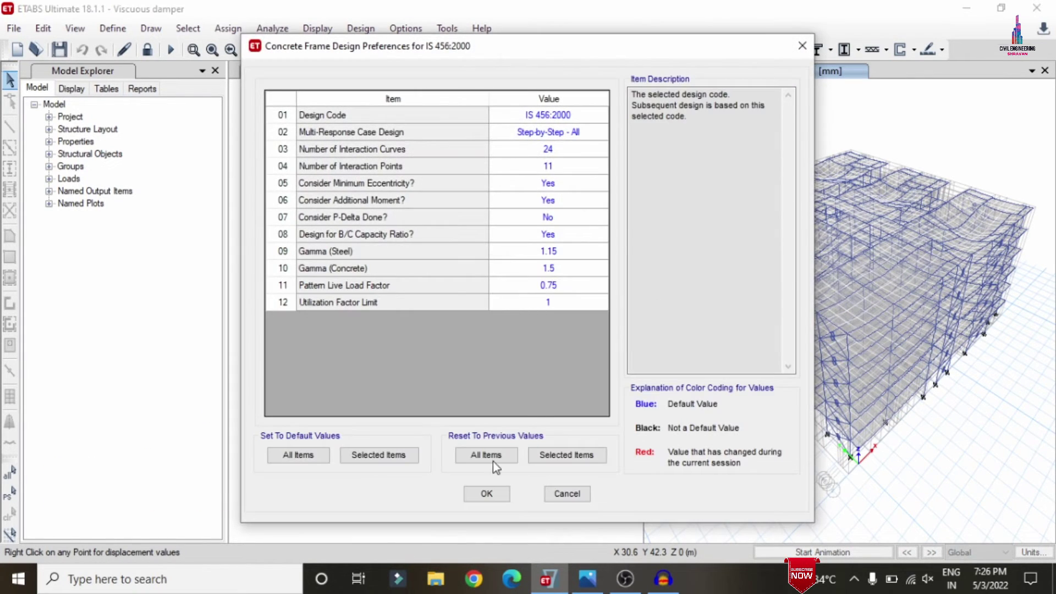
pyautogui.click(488, 493)
pyautogui.click(360, 28)
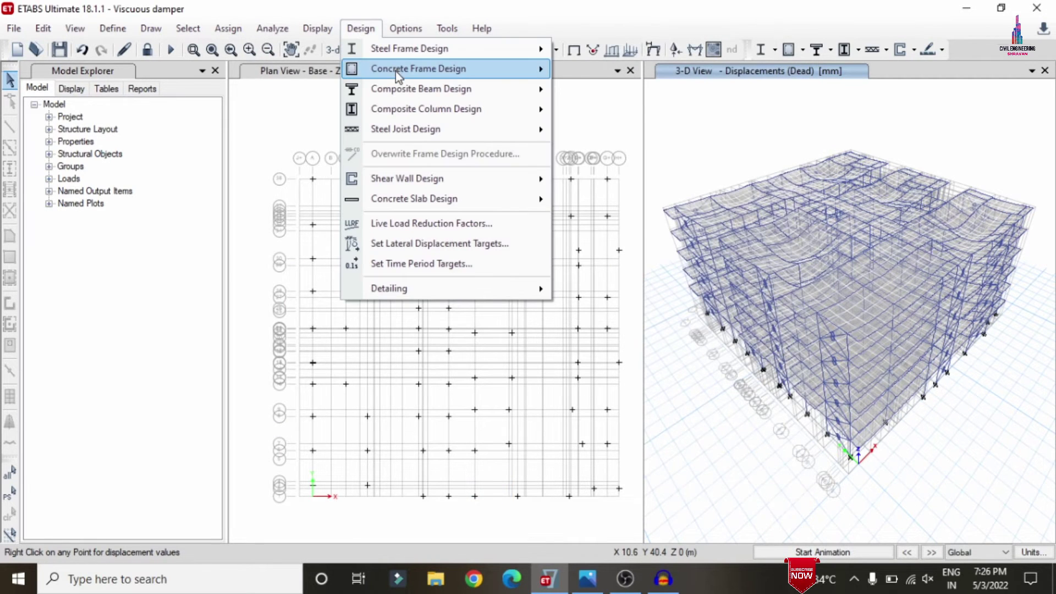
pyautogui.moveTo(395, 71)
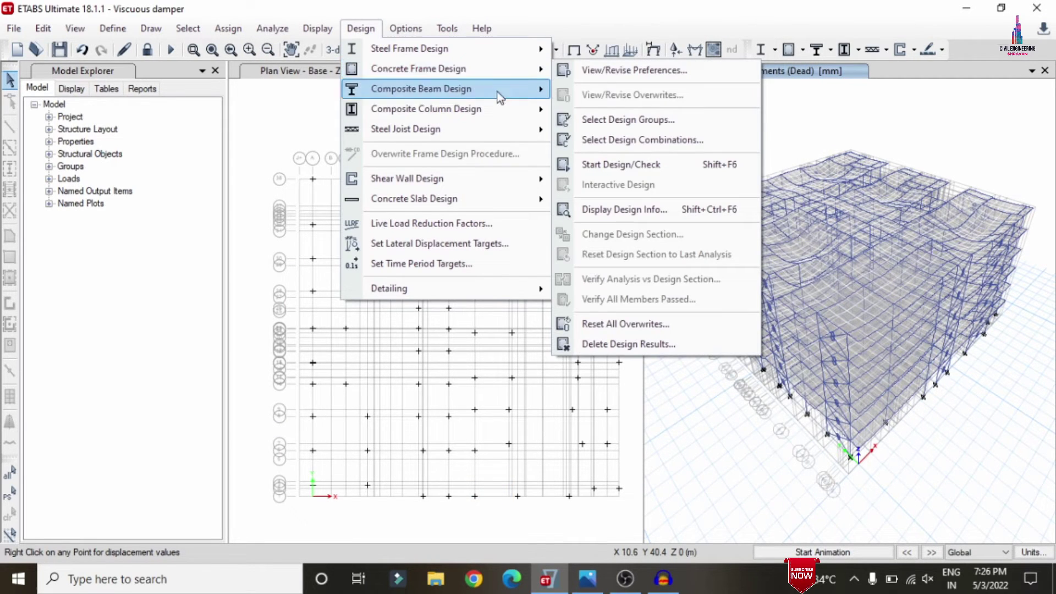
pyautogui.click(635, 164)
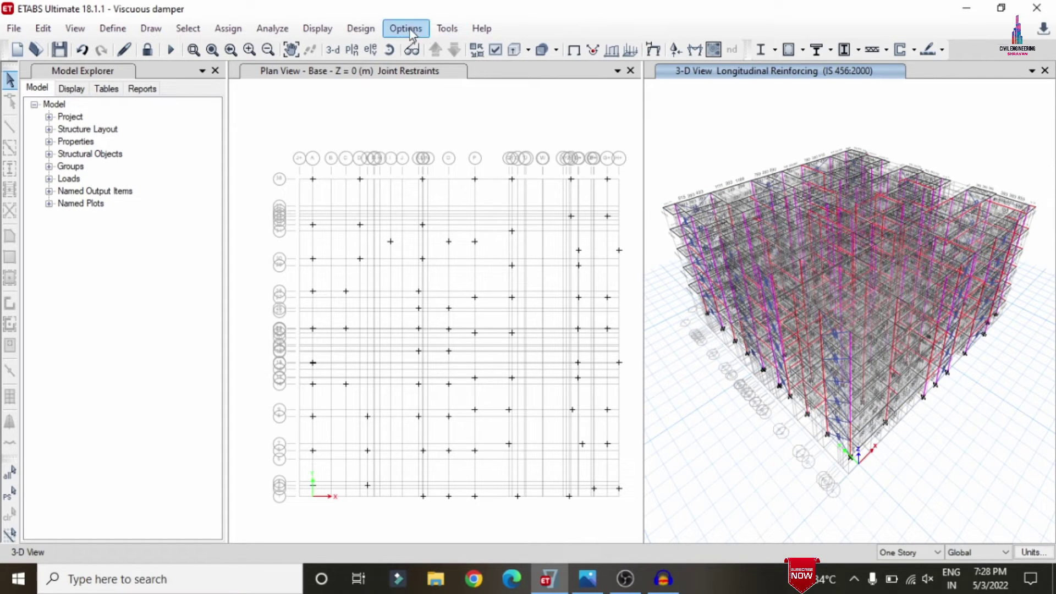
# Run the concrete slab design to IS 456:2000 for Story5
pyautogui.click(942, 50)
pyautogui.click(934, 69)
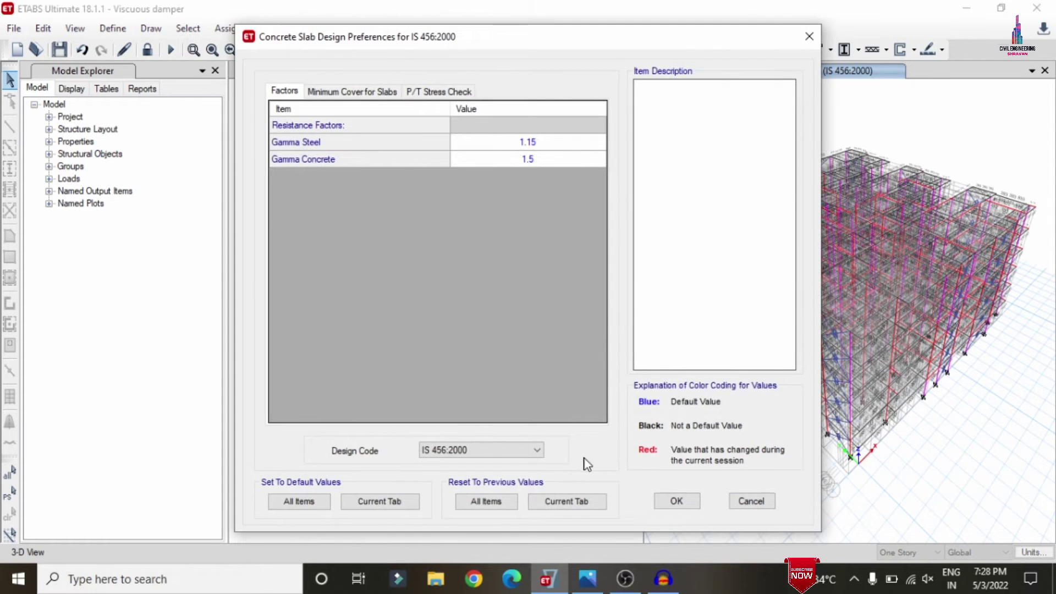
pyautogui.click(942, 50)
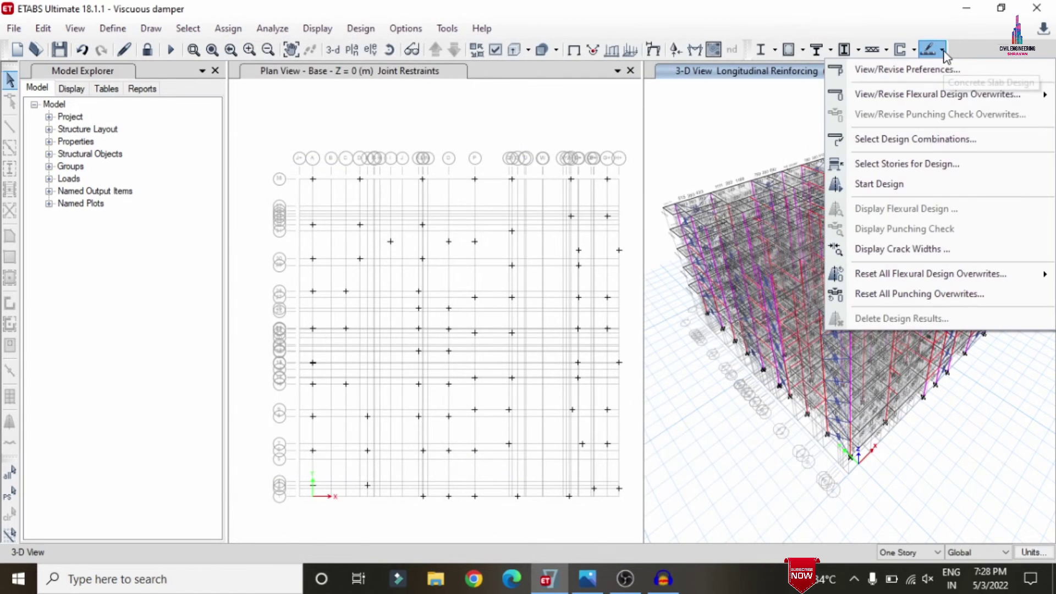
pyautogui.click(911, 166)
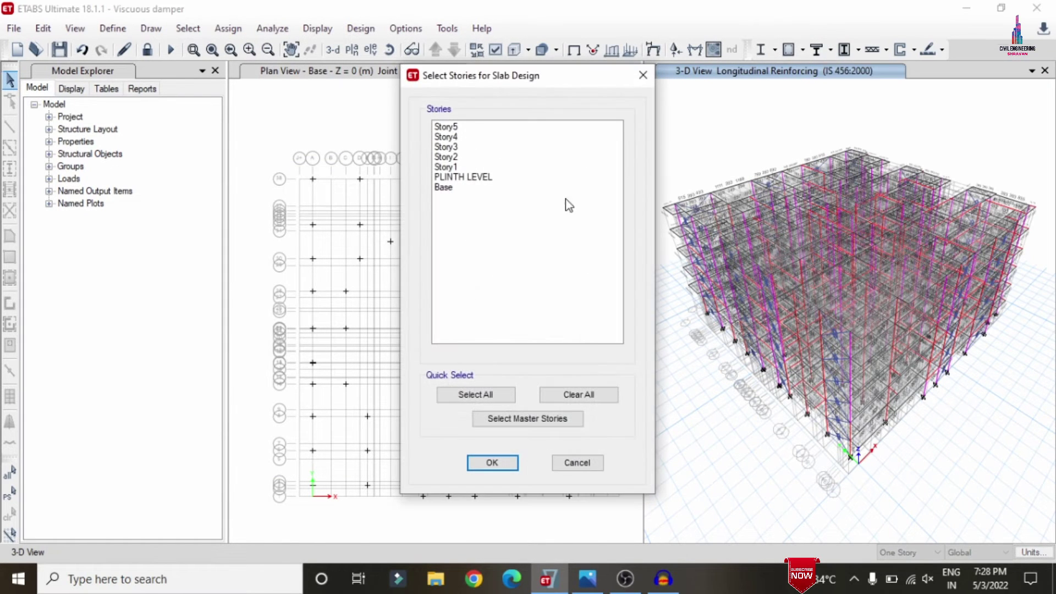
pyautogui.click(466, 127)
pyautogui.click(491, 462)
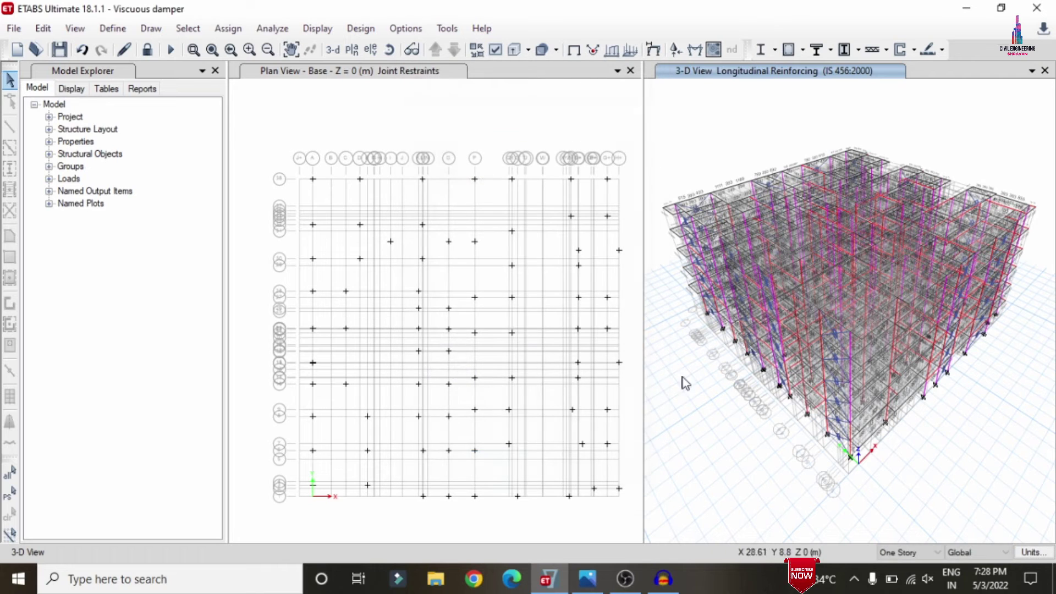
pyautogui.click(941, 49)
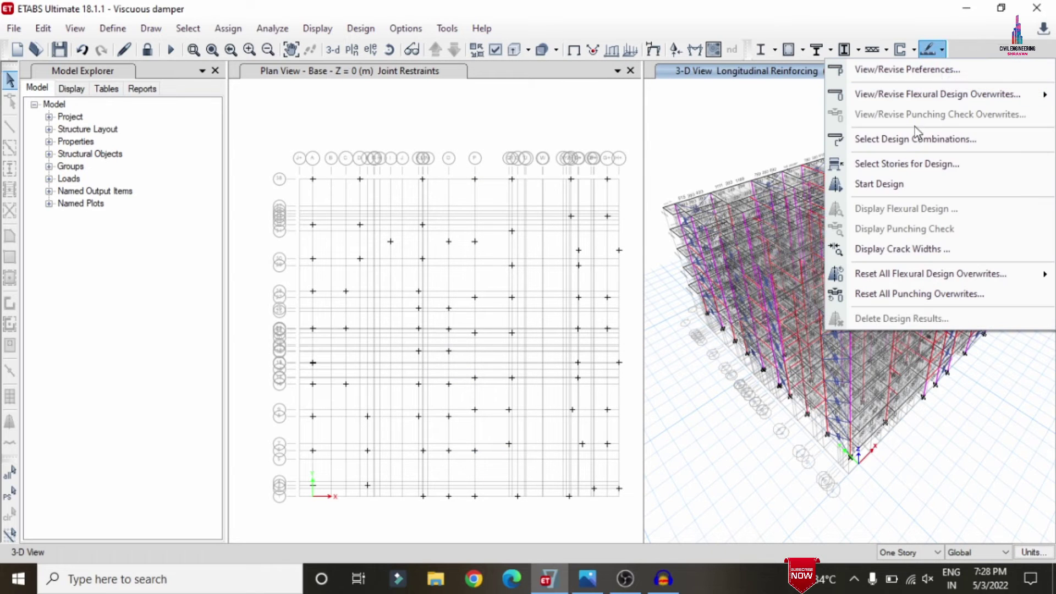
pyautogui.click(893, 185)
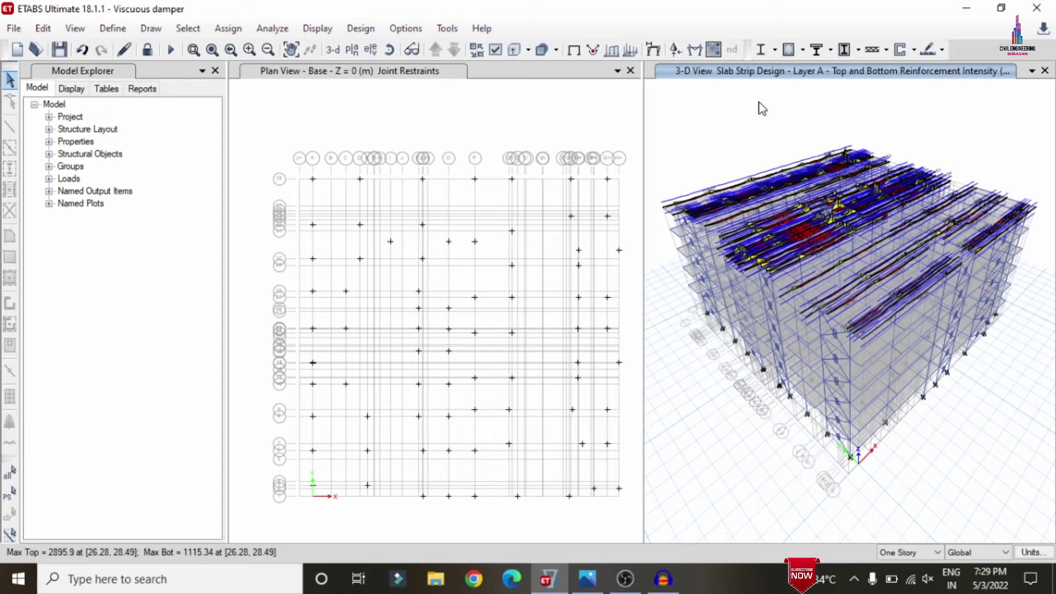
# Save the model and close ETABS
pyautogui.hotkey('ctrl', 's')
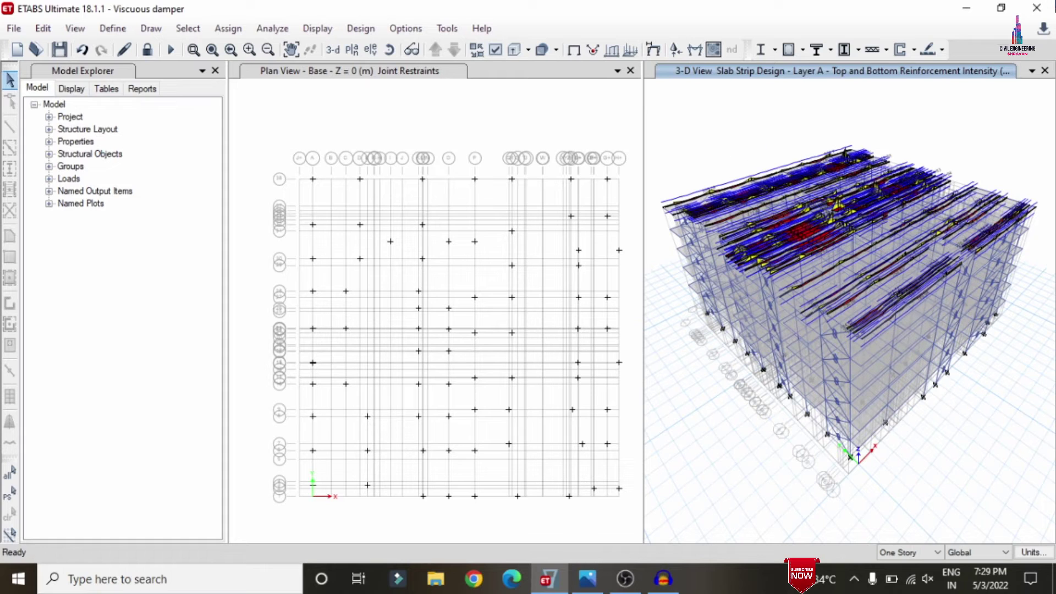
pyautogui.click(1036, 8)
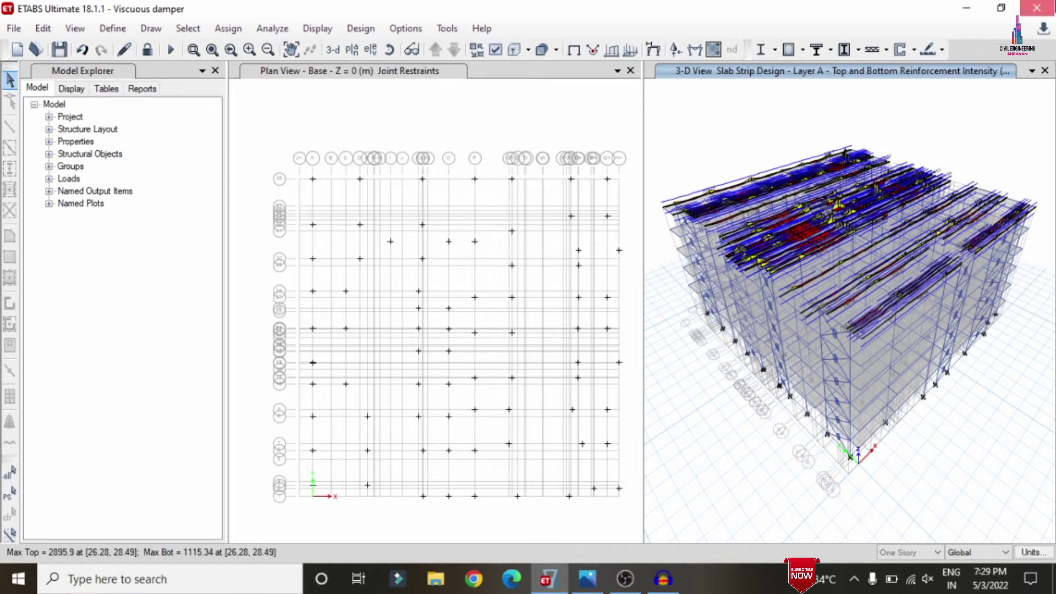
pyautogui.click(1038, 8)
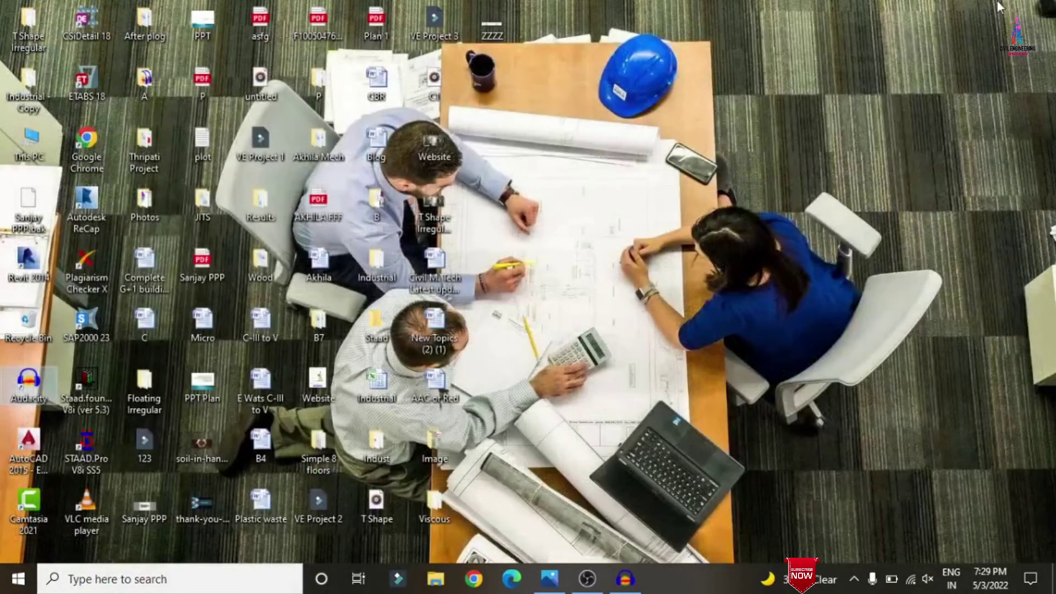
# Start CSiDetail and create a new detailing project from Viscuous damper.EDB in the desktop's Viscous folder
pyautogui.click(102, 24)
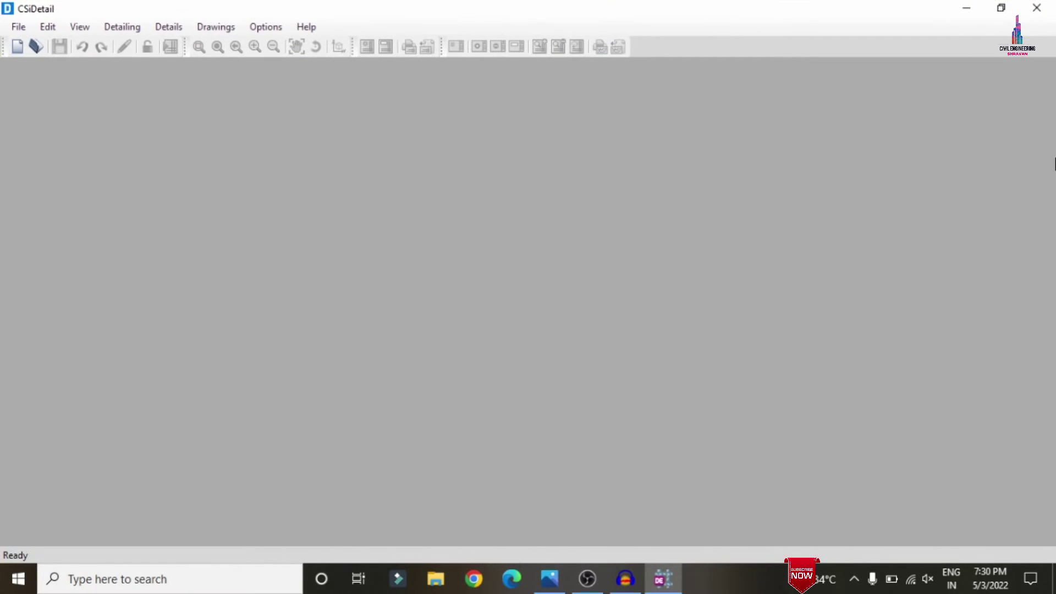
pyautogui.click(19, 26)
pyautogui.click(38, 43)
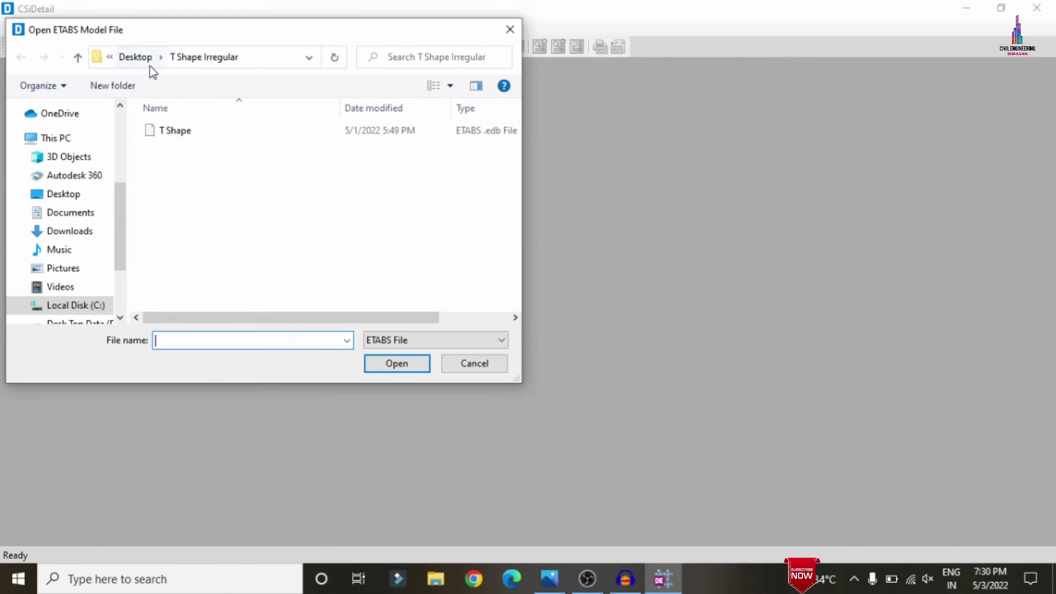
pyautogui.click(149, 64)
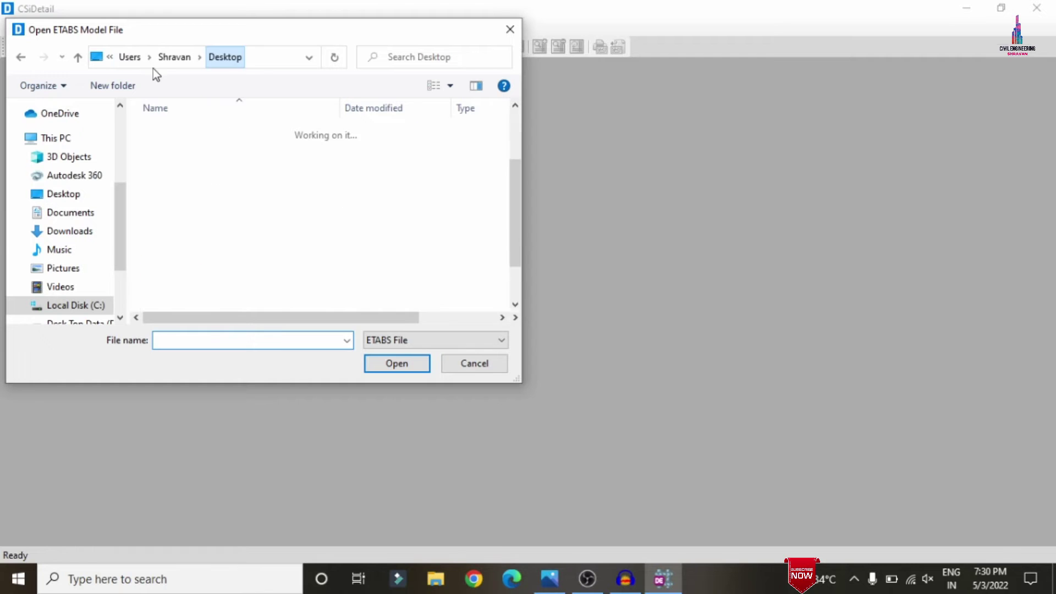
pyautogui.doubleClick(174, 286)
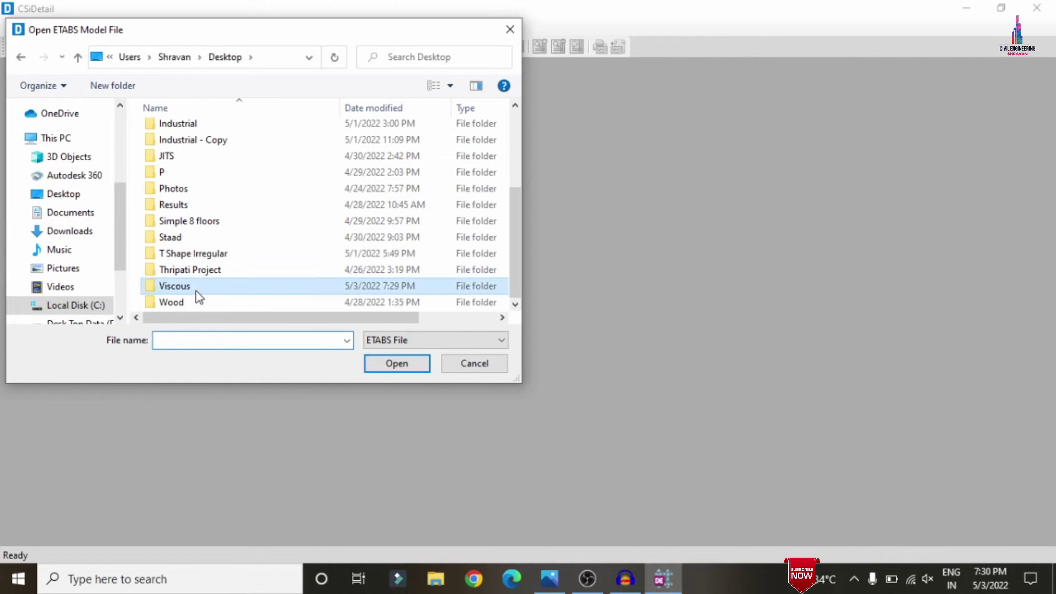
pyautogui.doubleClick(184, 123)
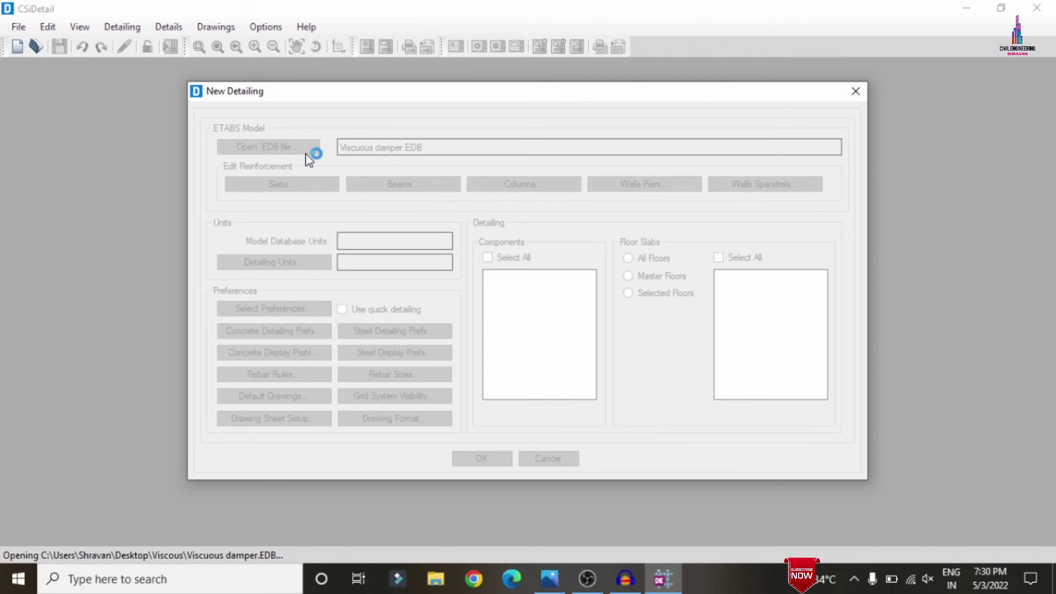
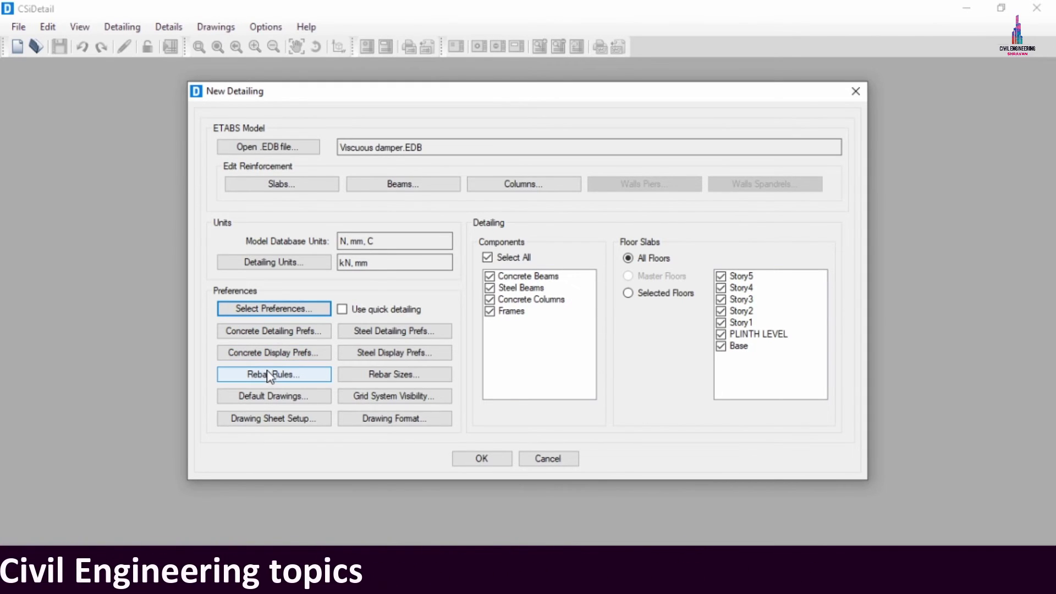
# Set the minimum spacing of slab bars to 120 mm in the rebar selection rules
pyautogui.click(270, 373)
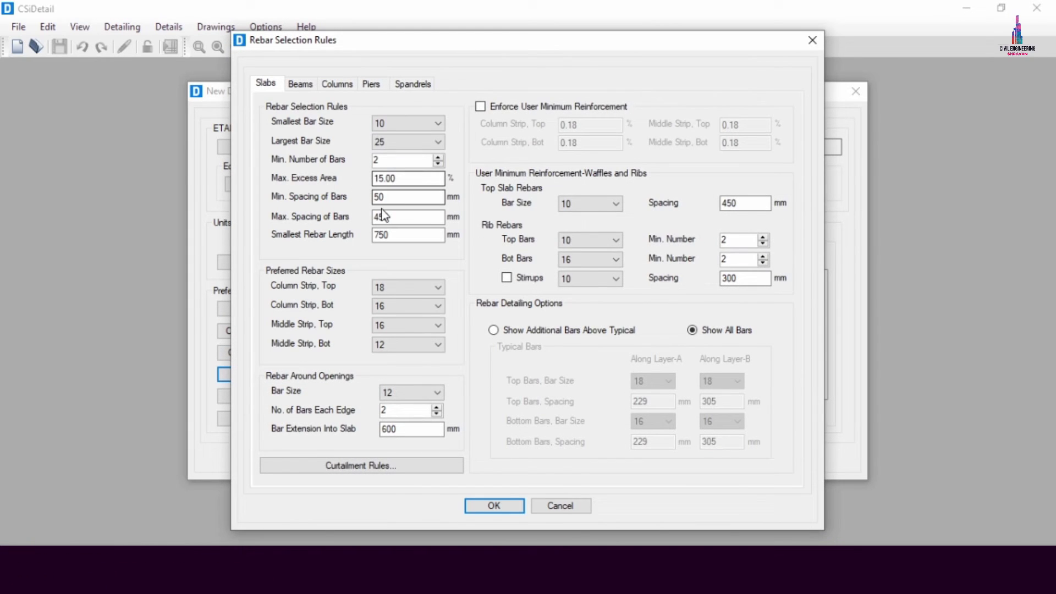
pyautogui.doubleClick(383, 216)
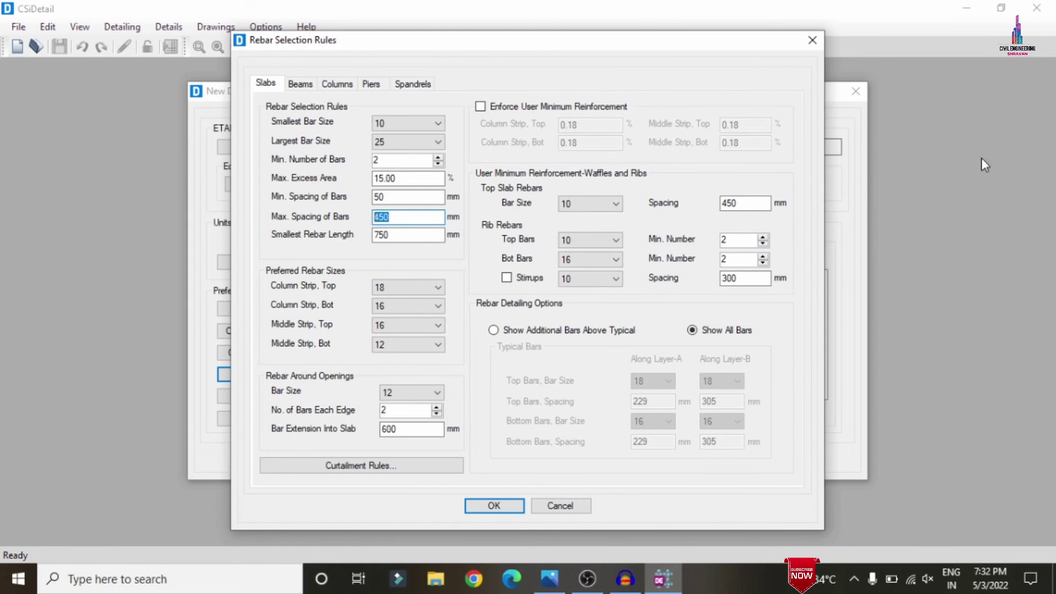
pyautogui.doubleClick(398, 198)
pyautogui.write('120')
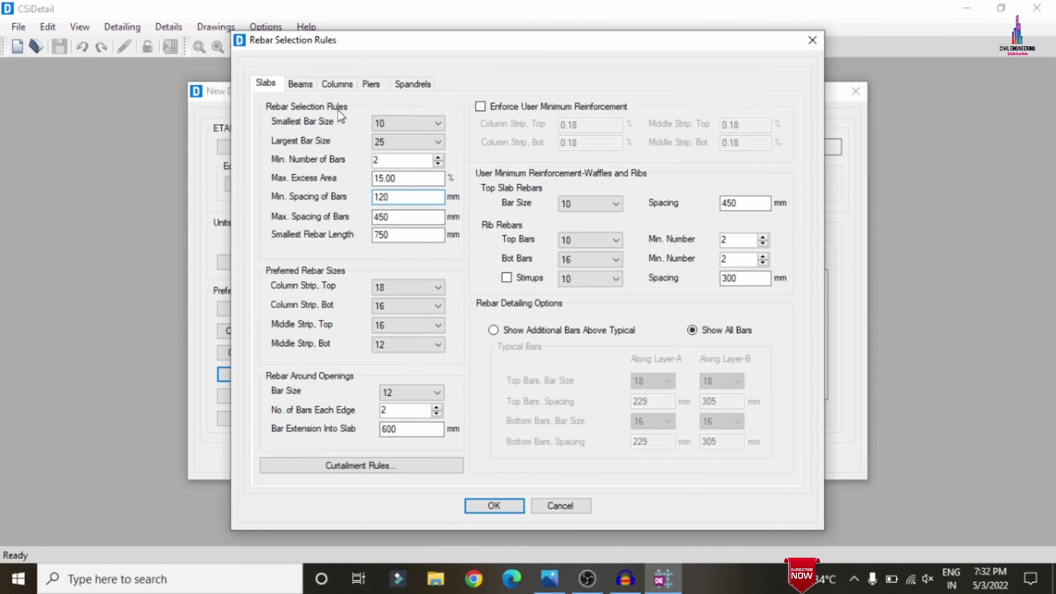
# Set the minimum spacing of the non-seismic beam stirrups to 120 mm in zones A, B and C
pyautogui.click(300, 83)
pyautogui.click(703, 289)
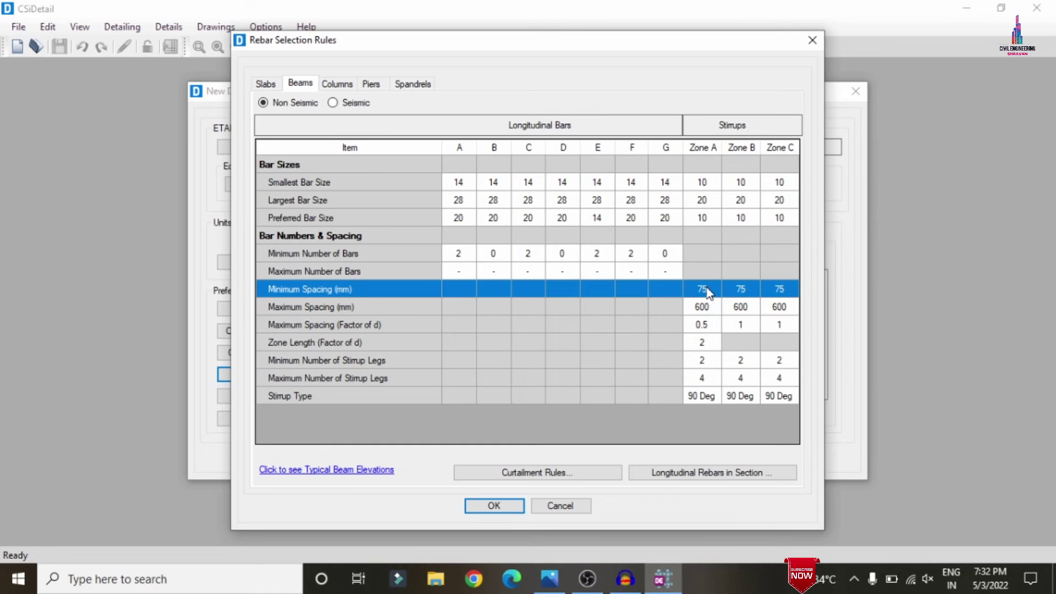
pyautogui.click(704, 288)
pyautogui.write('120')
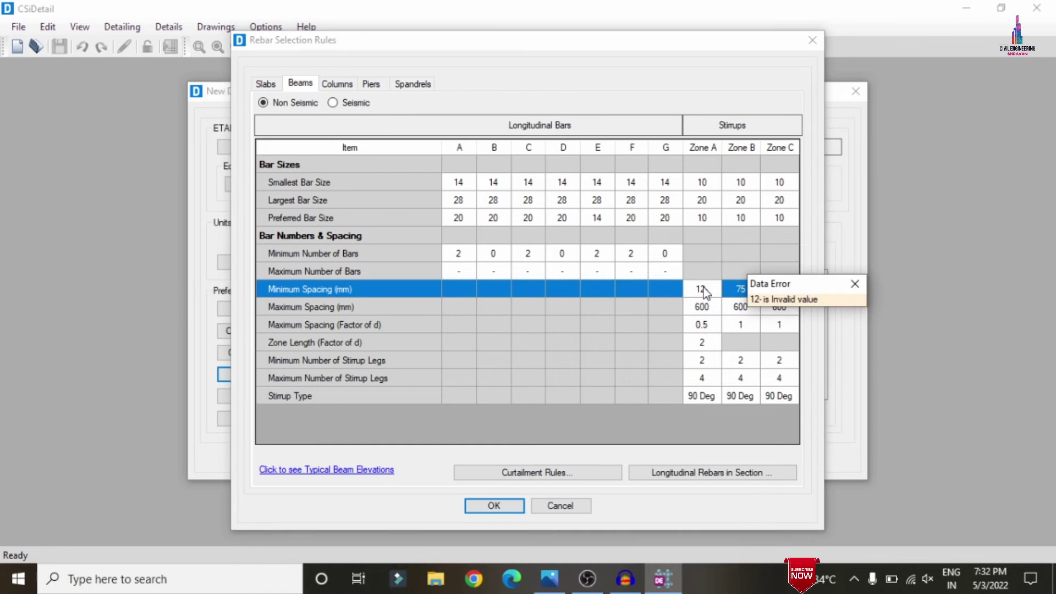
pyautogui.press('Tab')
pyautogui.write('129')
pyautogui.press('Tab')
pyautogui.write('120')
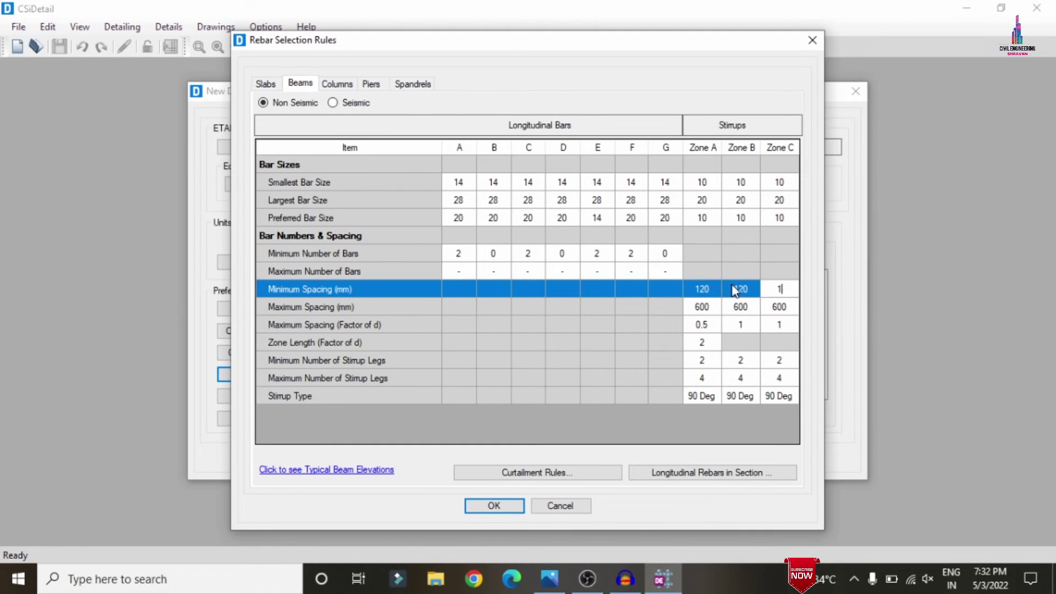
# Set the maximum spacing of the non-seismic beam stirrups to 450 mm in zones A, B and C
pyautogui.click(701, 306)
pyautogui.write('450')
pyautogui.press('Tab')
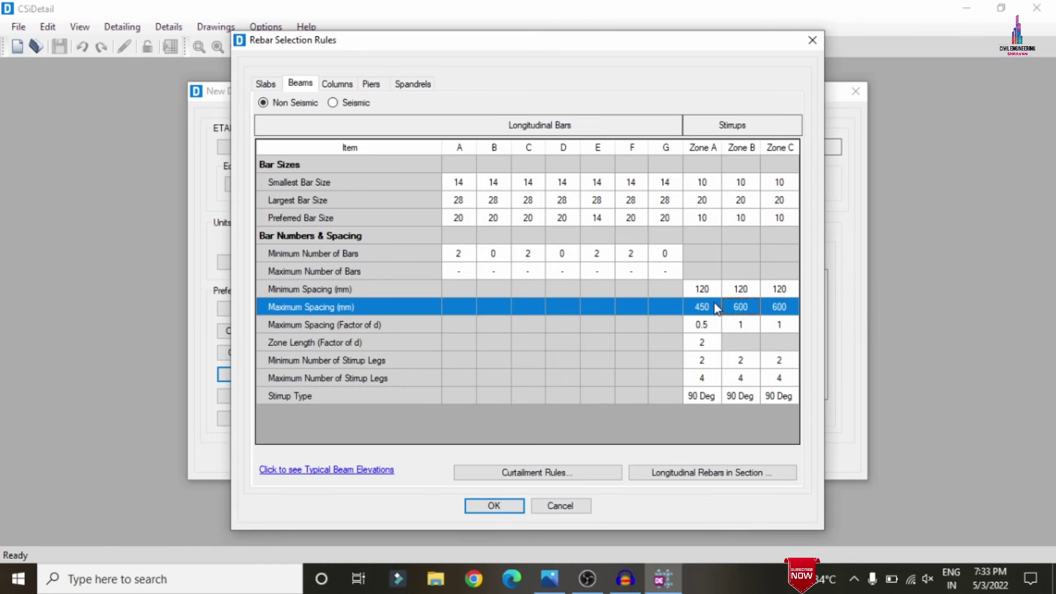
pyautogui.write('450')
pyautogui.press('Tab')
pyautogui.write('450')
# Set the minimum spacing of the non-seismic column ties to 120 mm in zone A
pyautogui.click(337, 83)
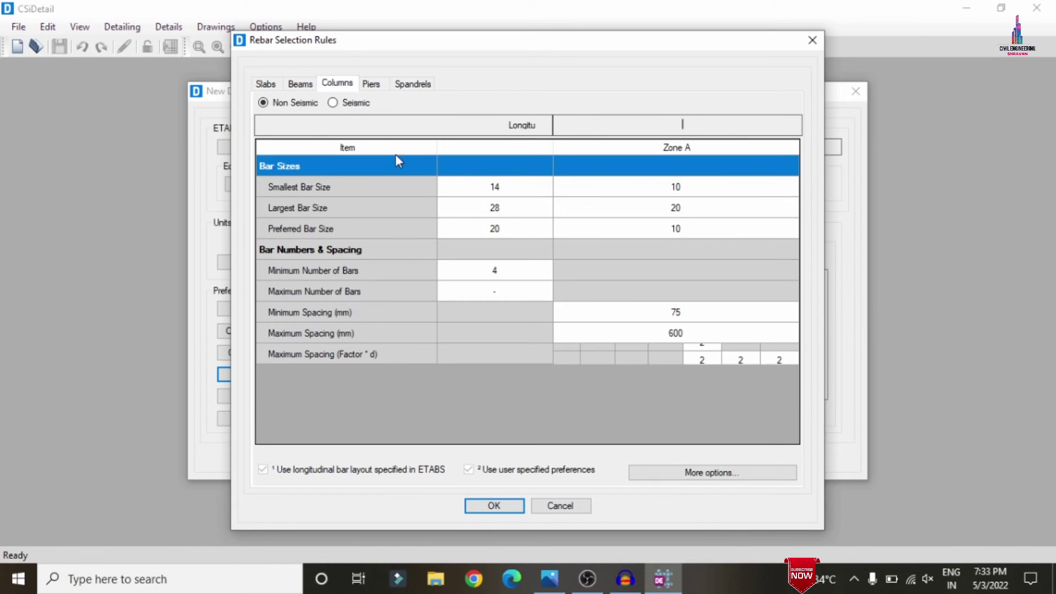
pyautogui.click(680, 331)
pyautogui.click(693, 310)
pyautogui.click(693, 311)
pyautogui.write('120')
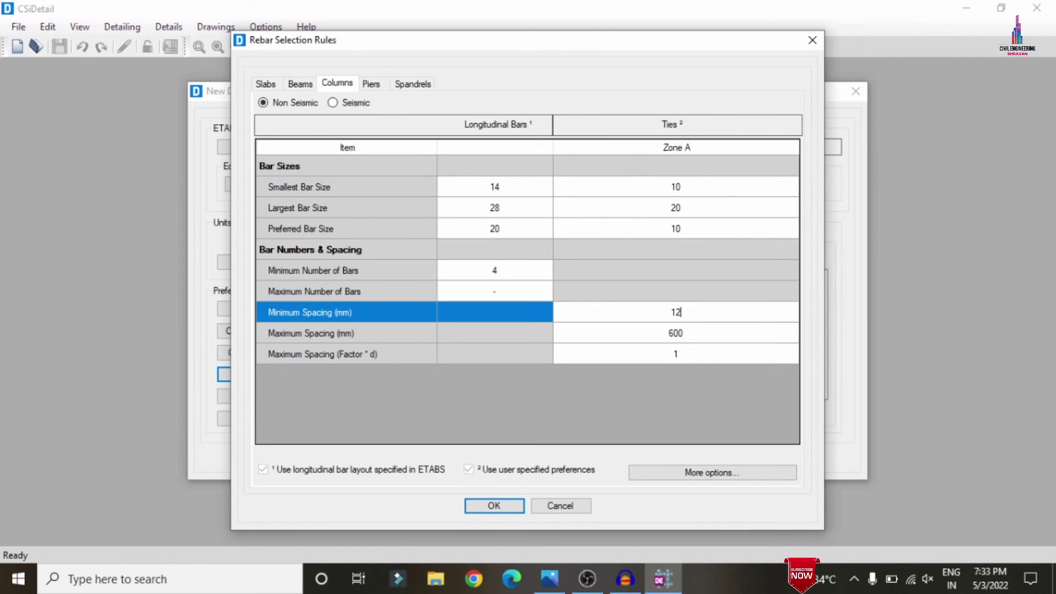
# Set the maximum spacing of the non-seismic column ties to 450 mm and generate the detailing for all components and floors
pyautogui.click(699, 333)
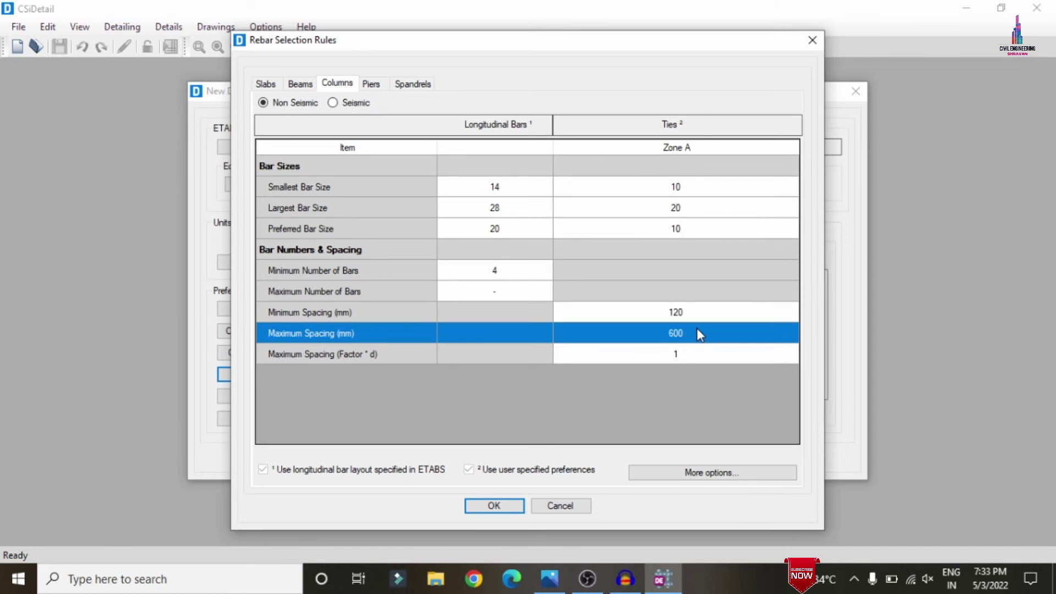
pyautogui.click(697, 330)
pyautogui.write('450')
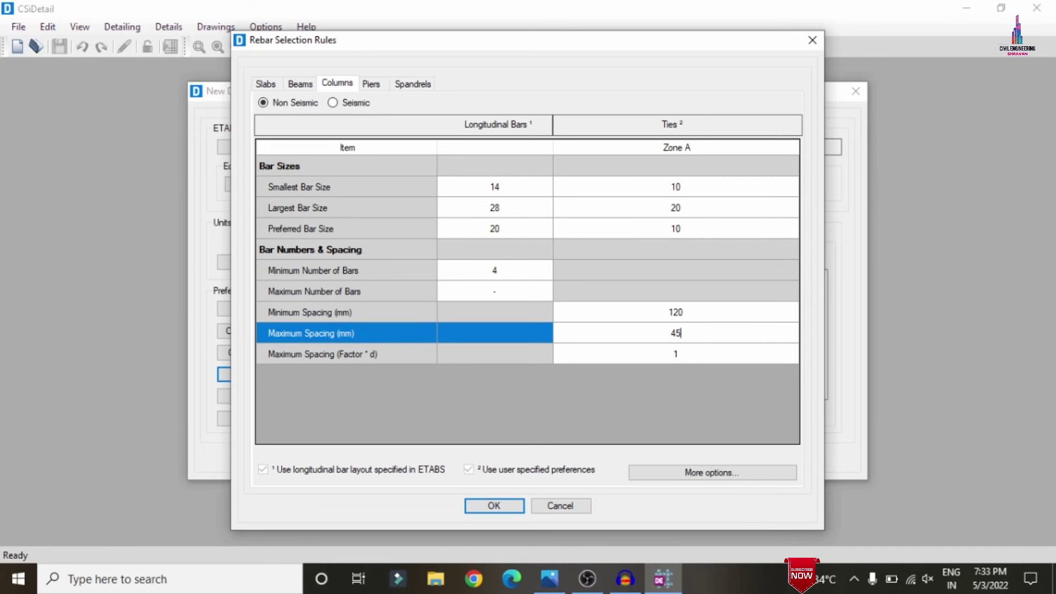
pyautogui.click(514, 509)
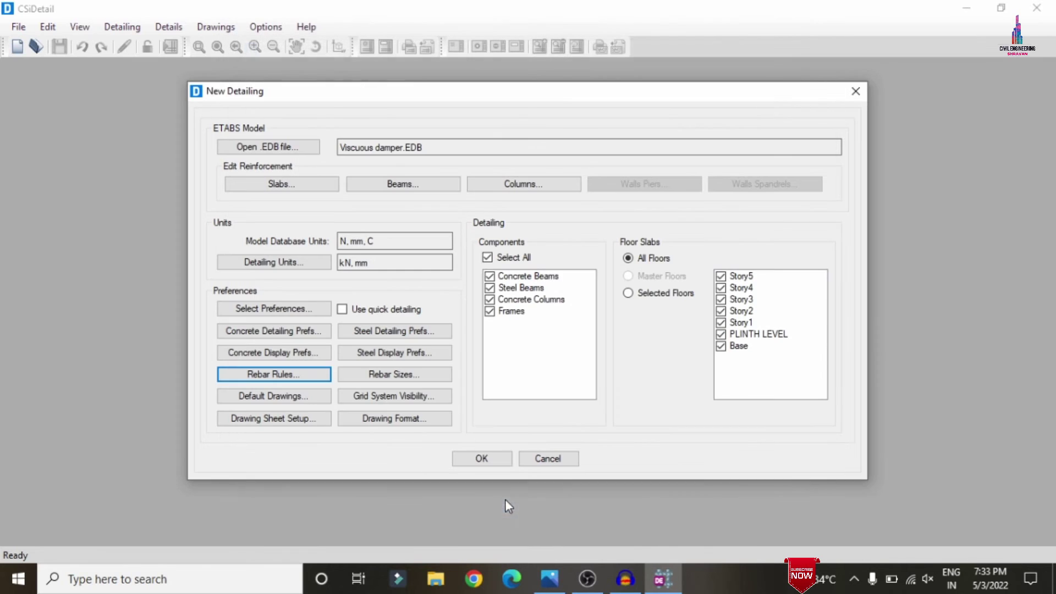
pyautogui.click(481, 460)
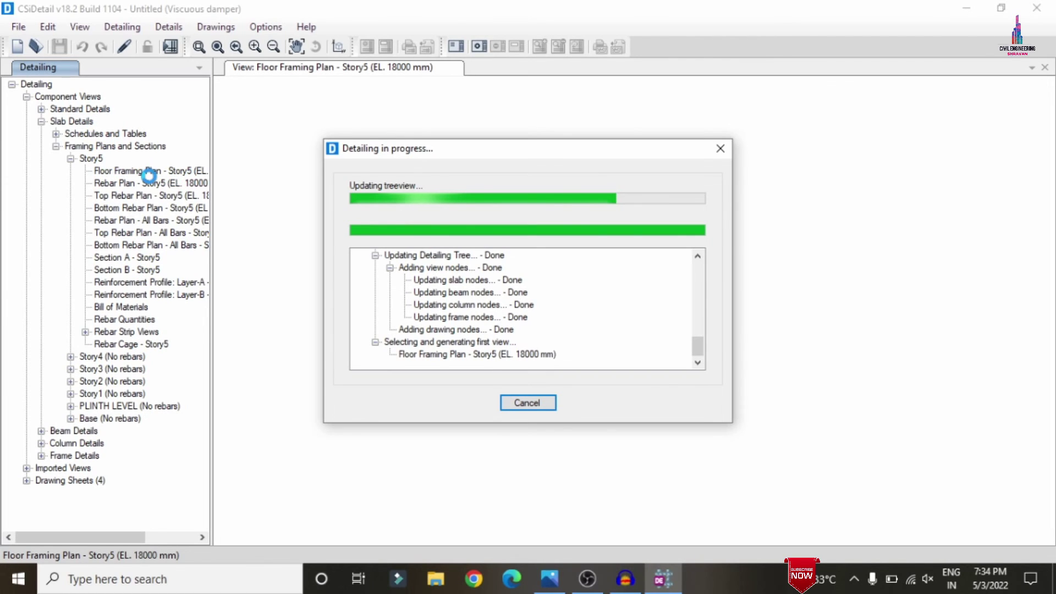
# View the Story5 slab's top rebar plan and inspect its 3D rebar cage from another angle
pyautogui.click(128, 196)
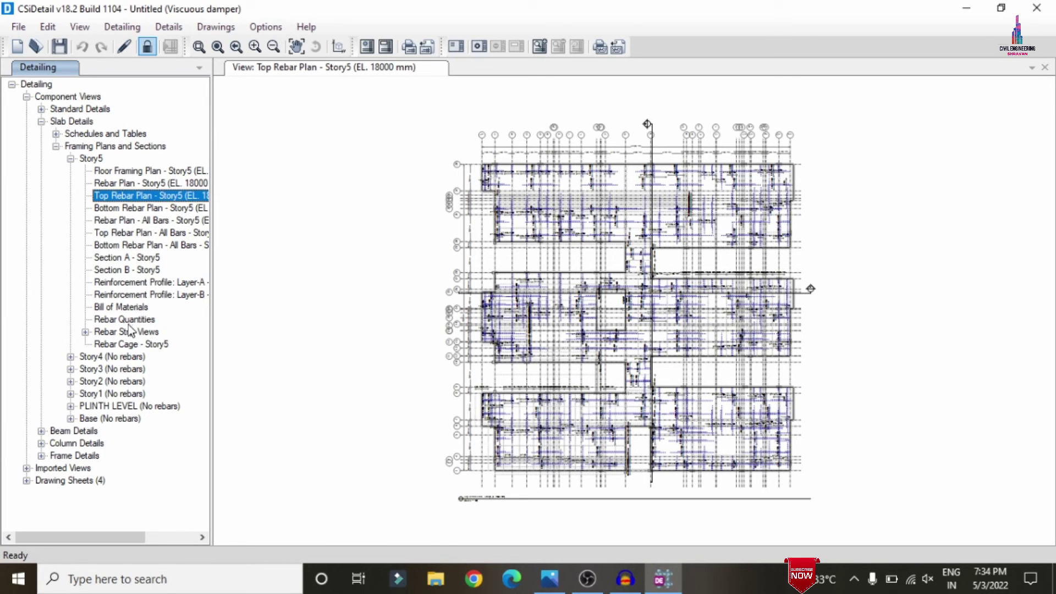
pyautogui.click(131, 345)
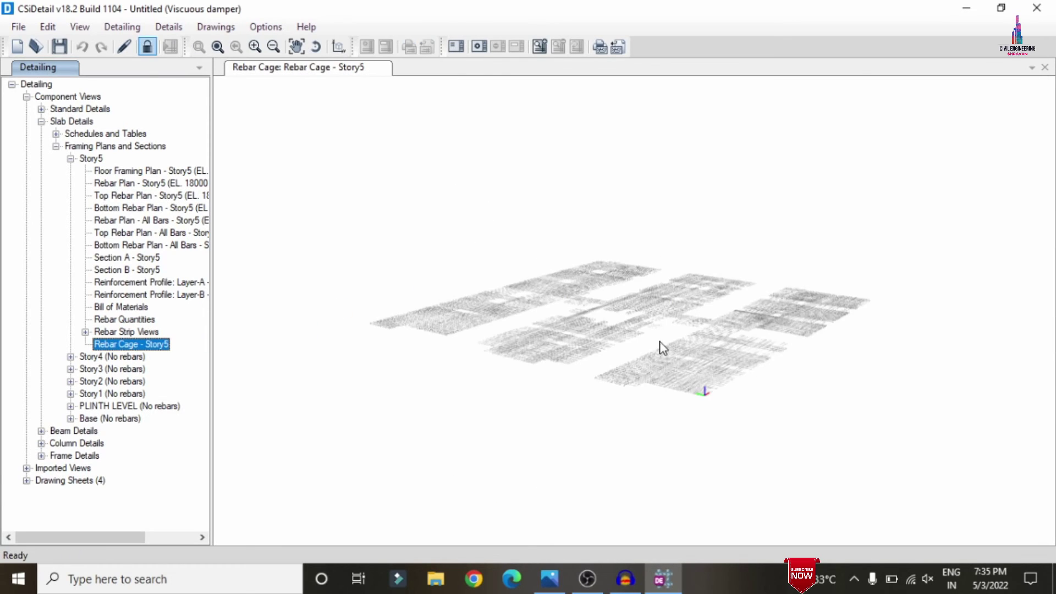
pyautogui.keyDown('shift'); pyautogui.moveTo(841, 266); pyautogui.dragTo(627, 325, button='middle'); pyautogui.keyUp('shift')
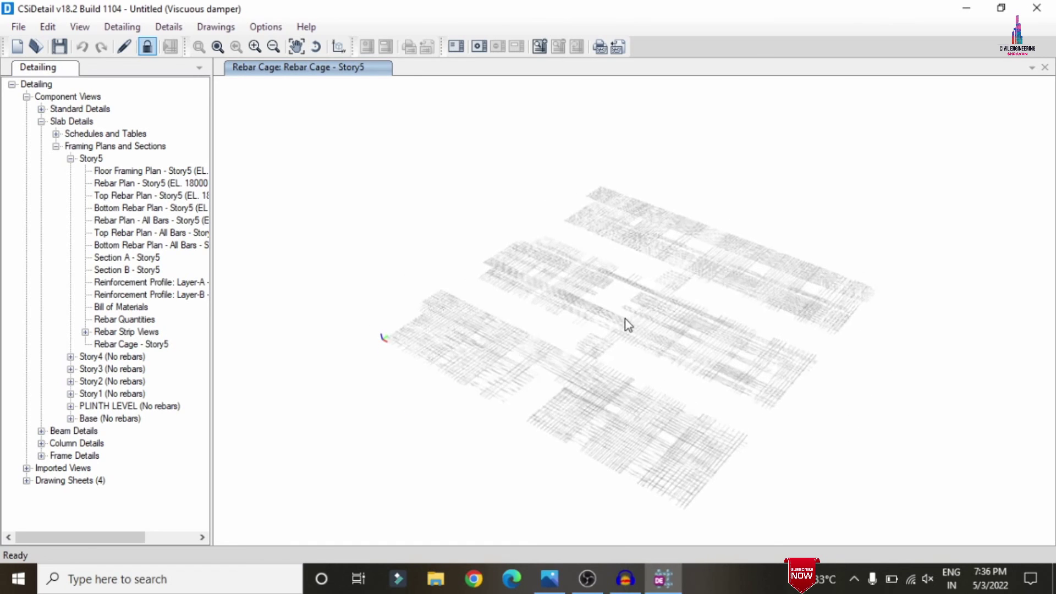
# Examine concrete beam 6CB11 on Story5 in its Section A drawing and its 3D rebar cage
pyautogui.click(41, 432)
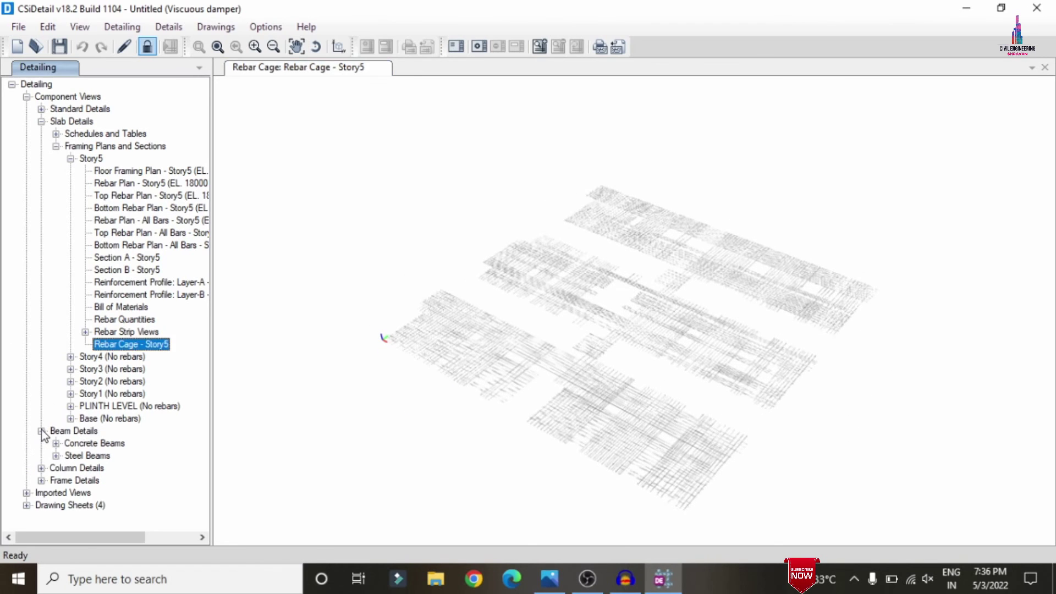
pyautogui.click(55, 443)
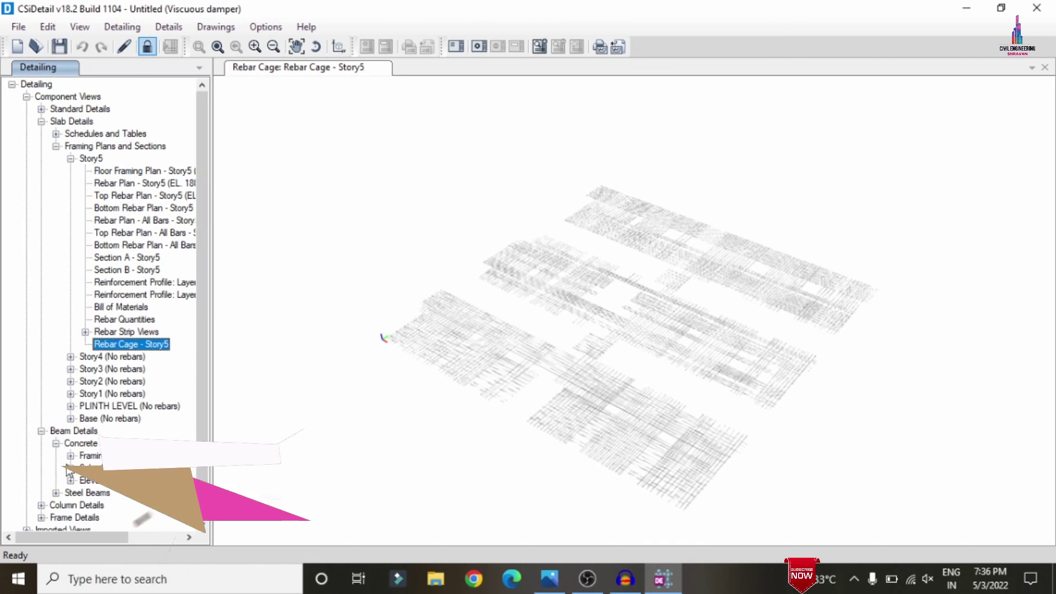
pyautogui.click(85, 456)
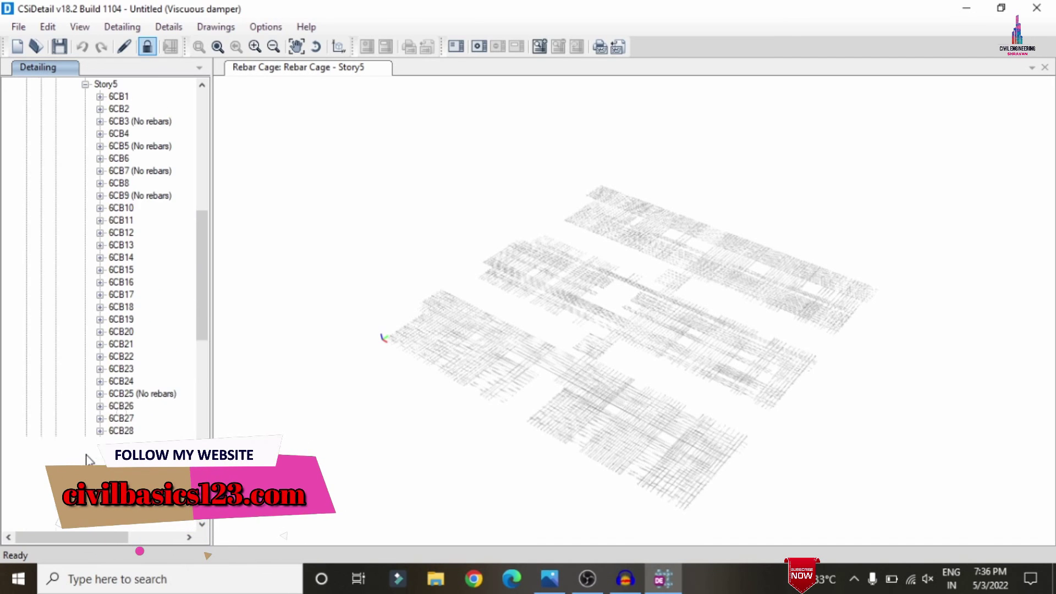
pyautogui.click(100, 220)
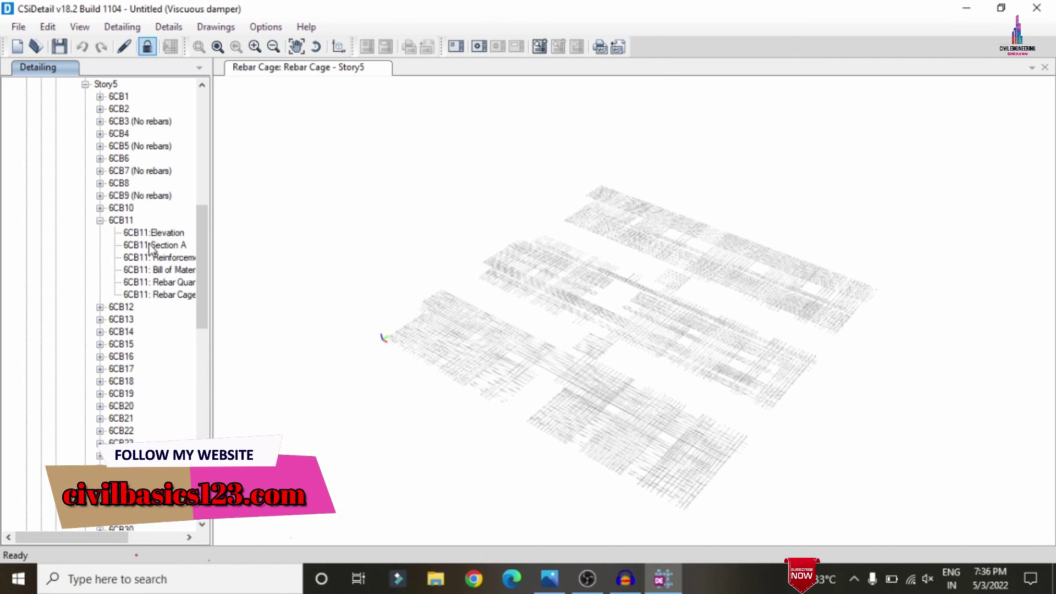
pyautogui.click(153, 245)
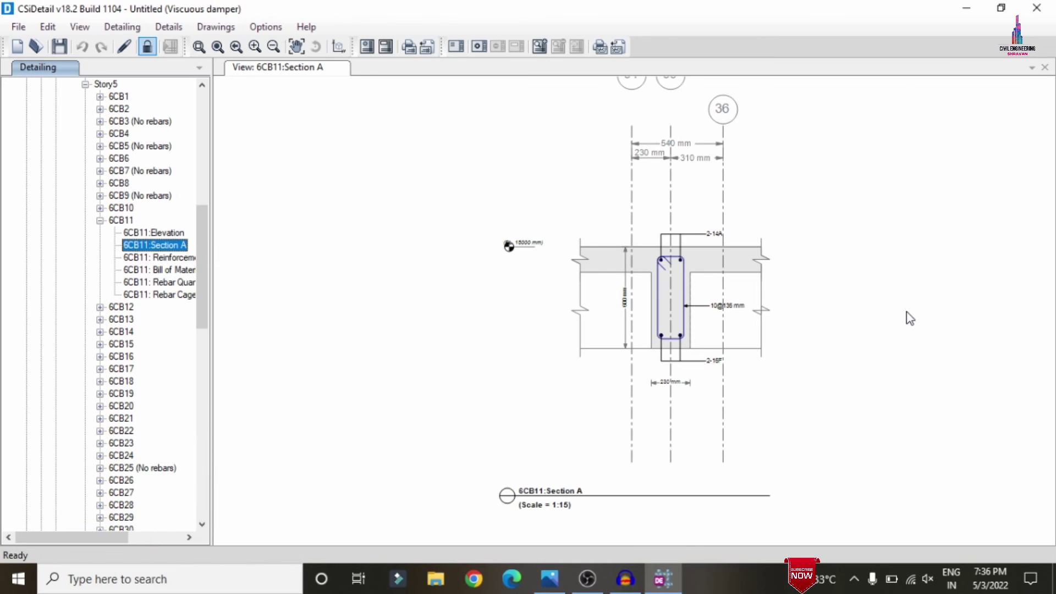
pyautogui.click(167, 299)
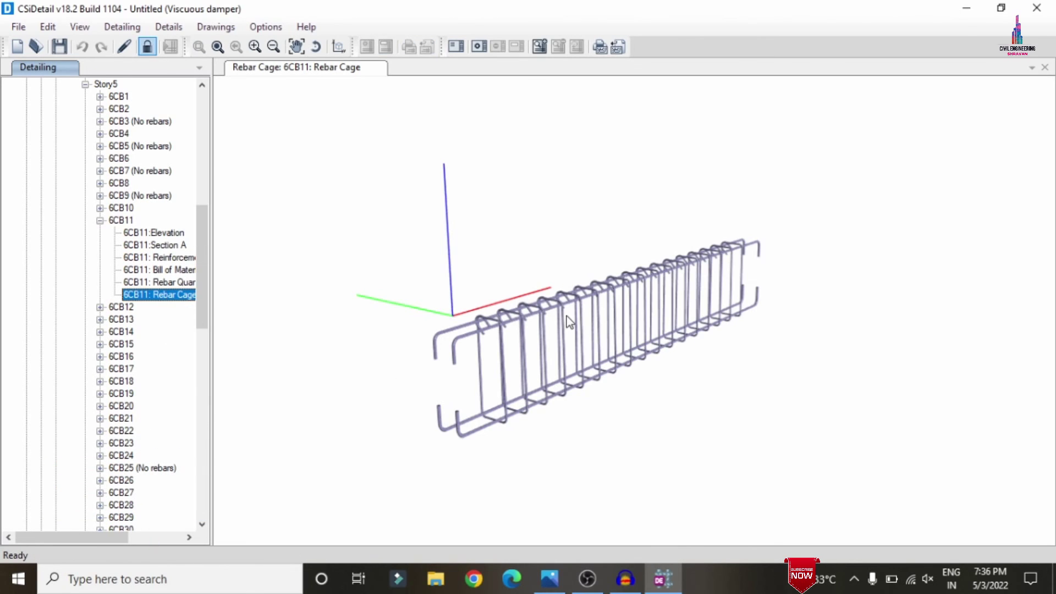
pyautogui.scroll(10, 550, 313)
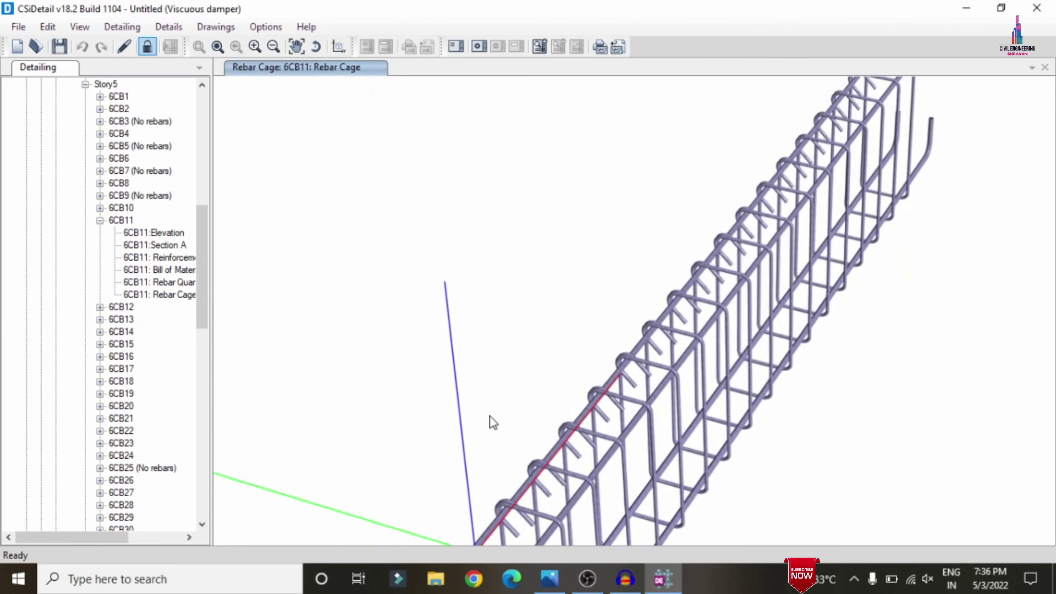
pyautogui.keyDown('shift'); pyautogui.moveTo(491, 422); pyautogui.dragTo(398, 371, button='middle'); pyautogui.keyUp('shift')
# Examine Sections A and B and the 3D rebar cage of concrete beam 6CB16 on Story5
pyautogui.click(99, 356)
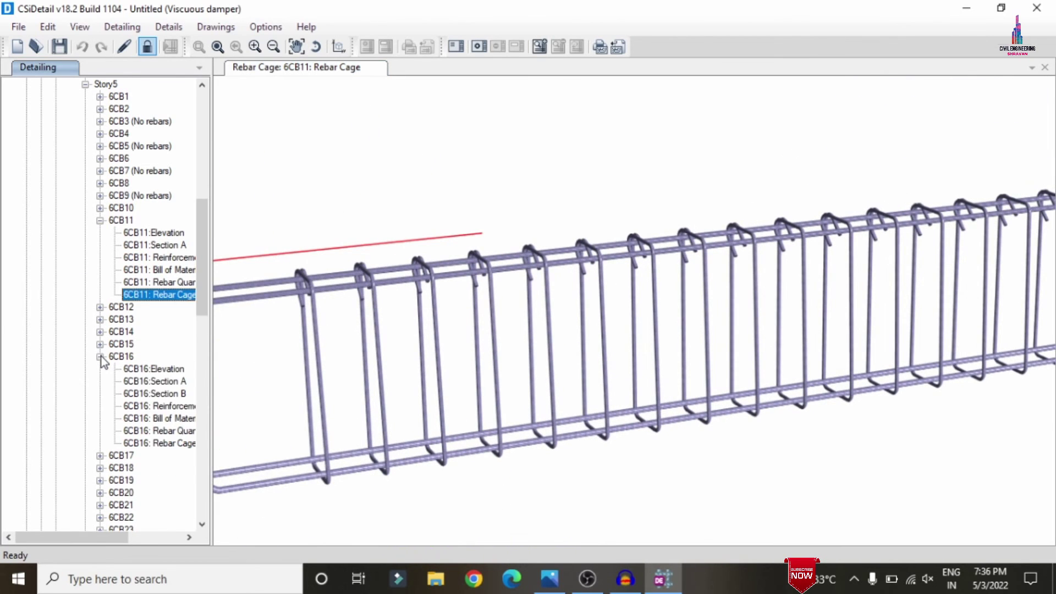
pyautogui.click(154, 382)
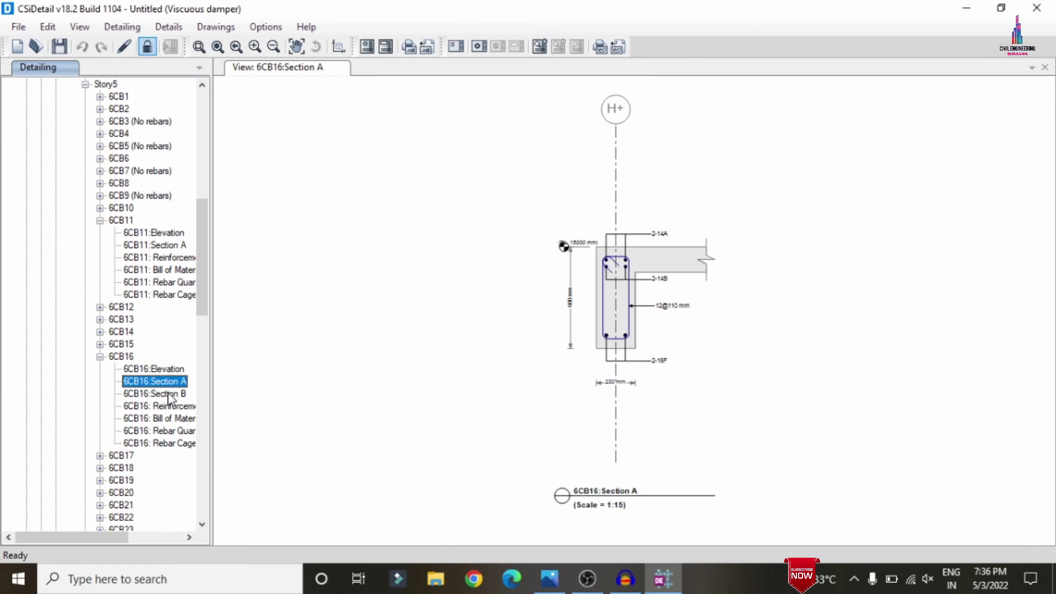
pyautogui.click(169, 394)
pyautogui.click(159, 444)
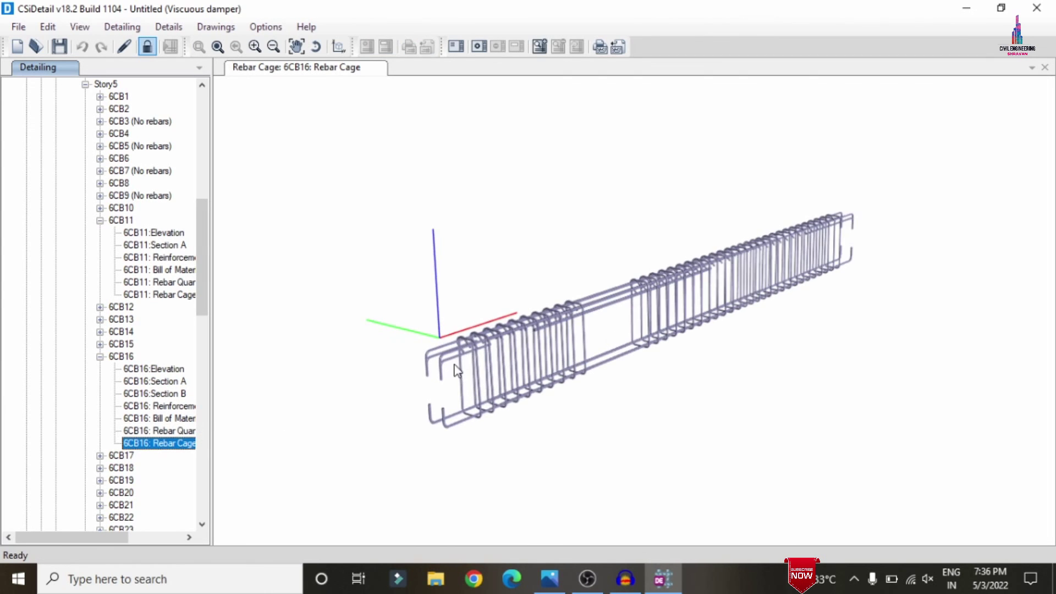
pyautogui.moveTo(456, 370)
pyautogui.mouseDown()
pyautogui.moveTo(506, 358)
pyautogui.moveTo(466, 357)
pyautogui.mouseUp()
# Review the cross-section drawings A to F of concrete column CC11
pyautogui.scroll(-17, 89, 443)
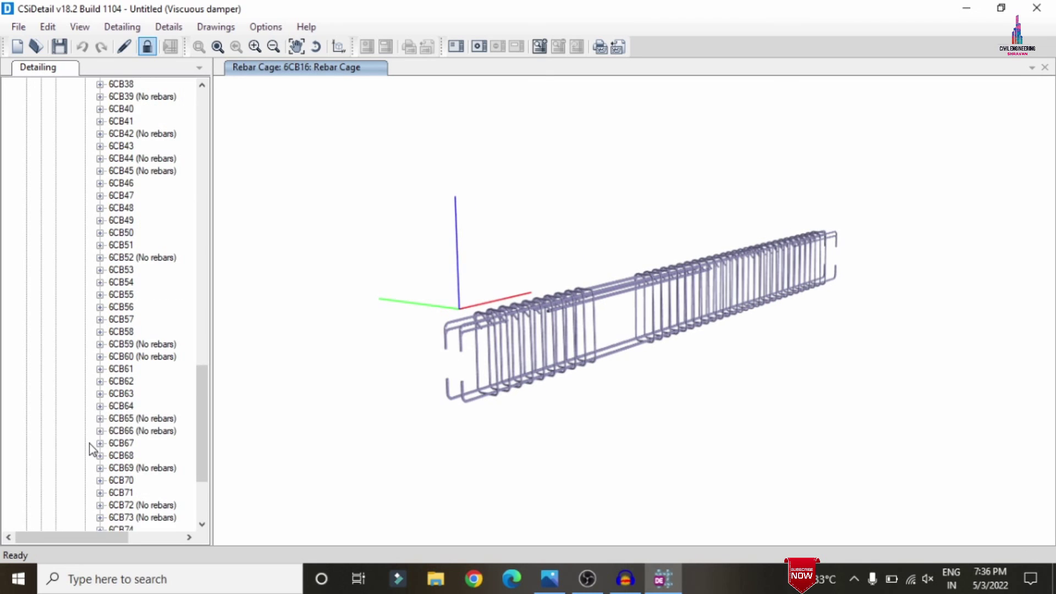
pyautogui.scroll(-4, 89, 444)
pyautogui.click(40, 480)
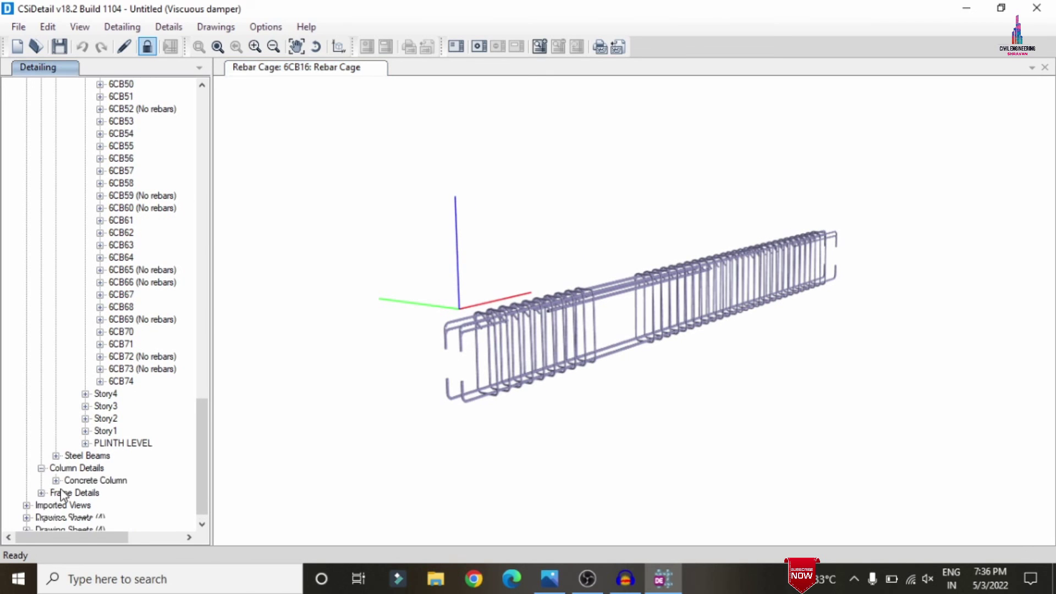
pyautogui.click(55, 480)
pyautogui.click(71, 481)
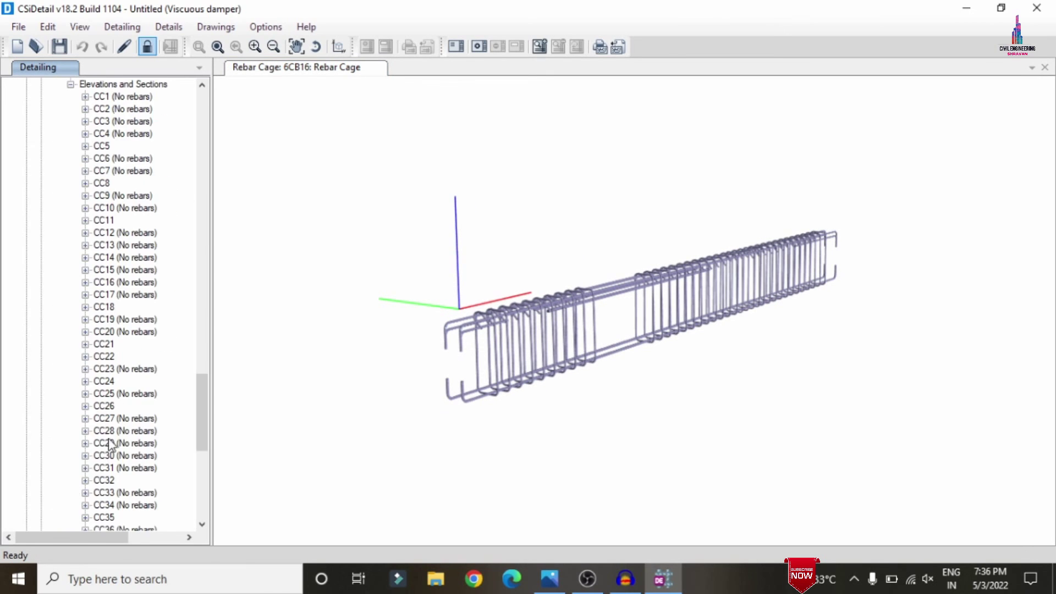
pyautogui.click(85, 220)
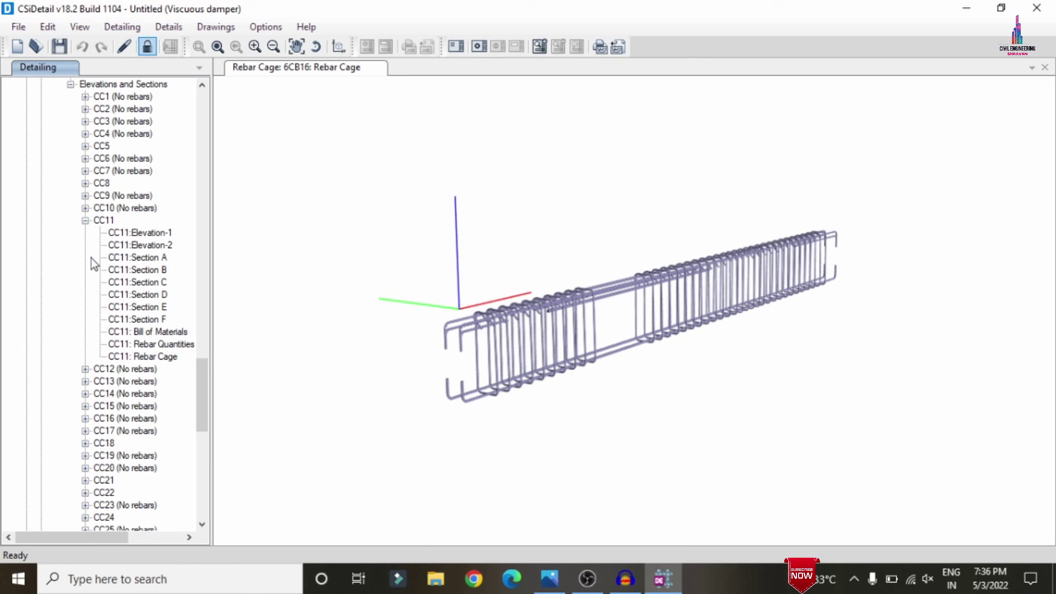
pyautogui.click(159, 257)
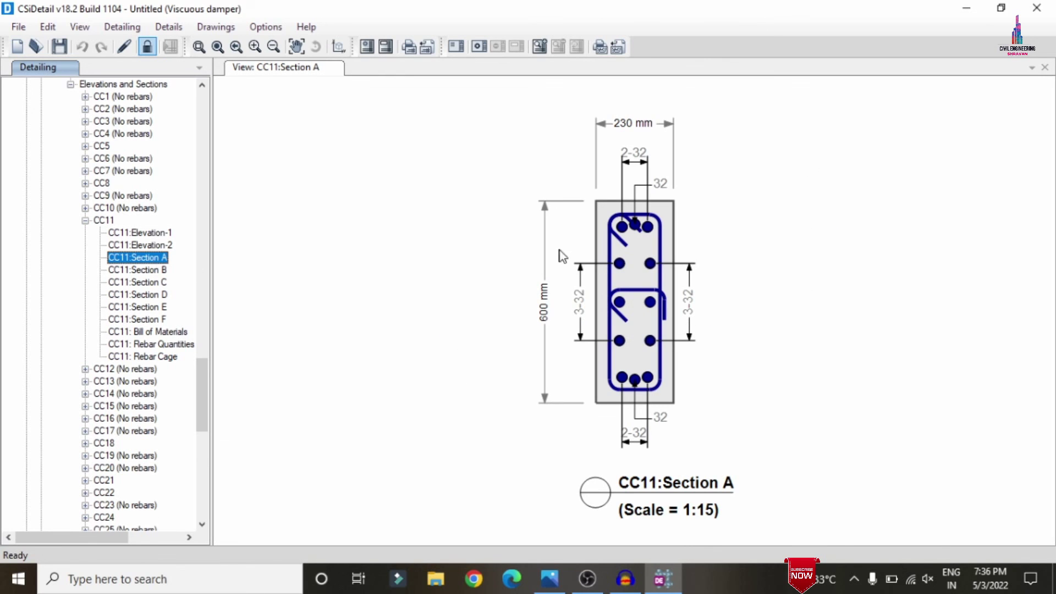
pyautogui.click(152, 270)
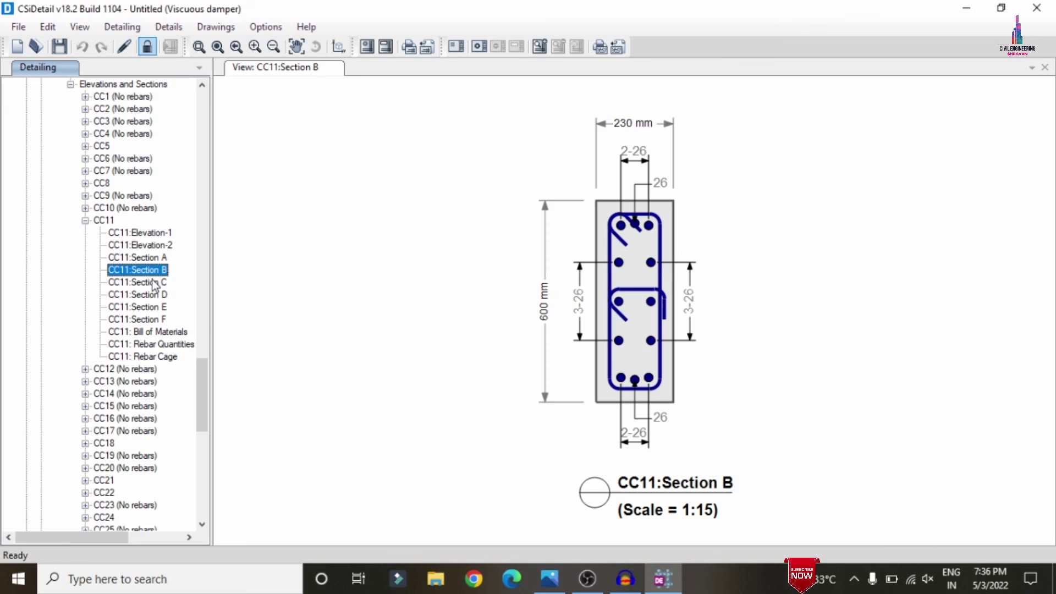
pyautogui.click(155, 283)
pyautogui.click(161, 296)
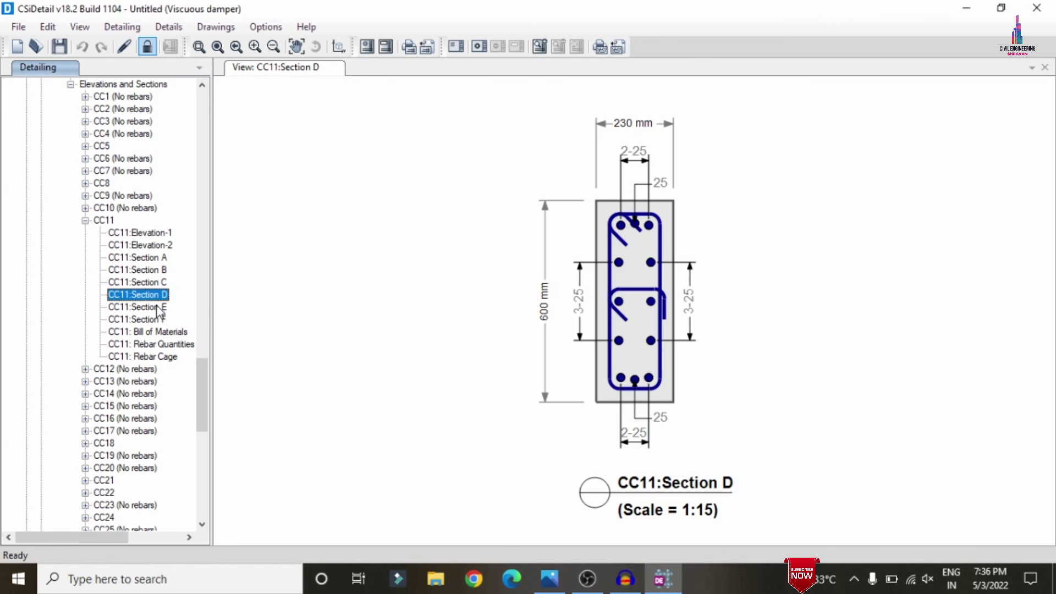
pyautogui.click(159, 308)
pyautogui.click(158, 320)
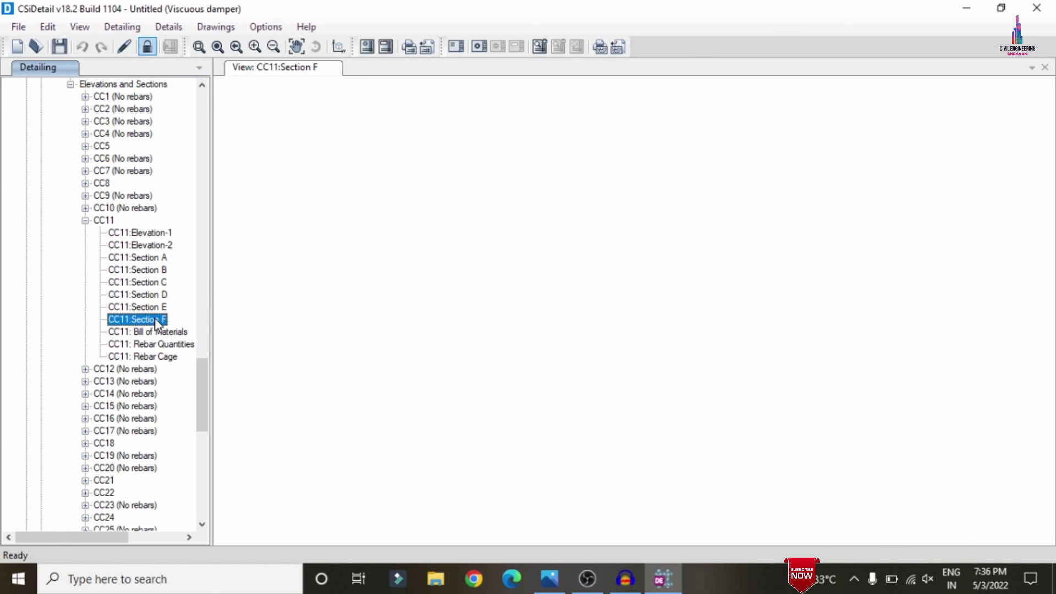
# Inspect the 3D rebar cage of column CC11 up close, checking its ties and longitudinal bars
pyautogui.click(145, 358)
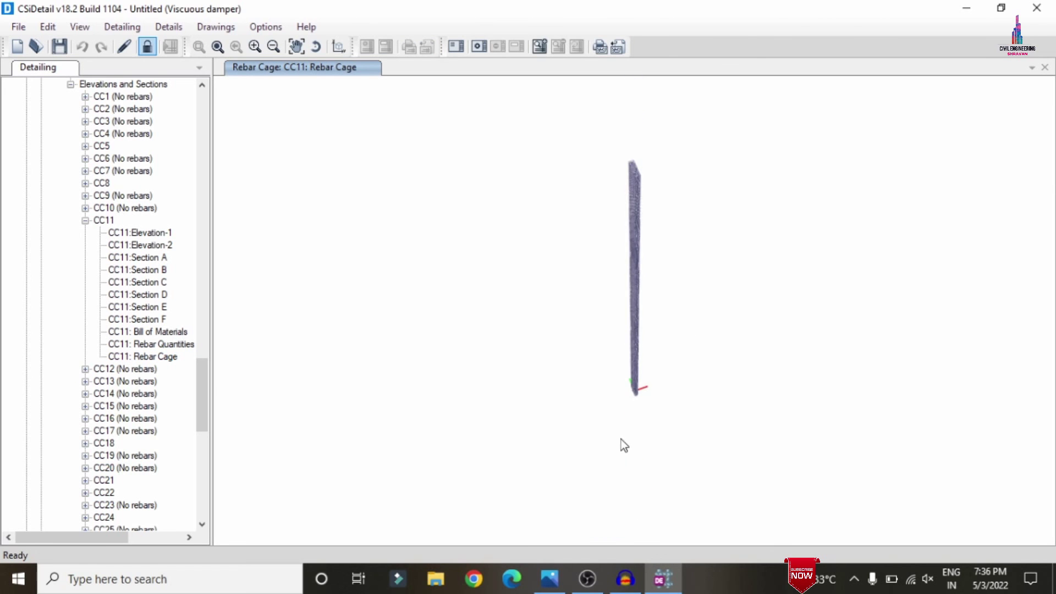
pyautogui.scroll(10, 648, 210)
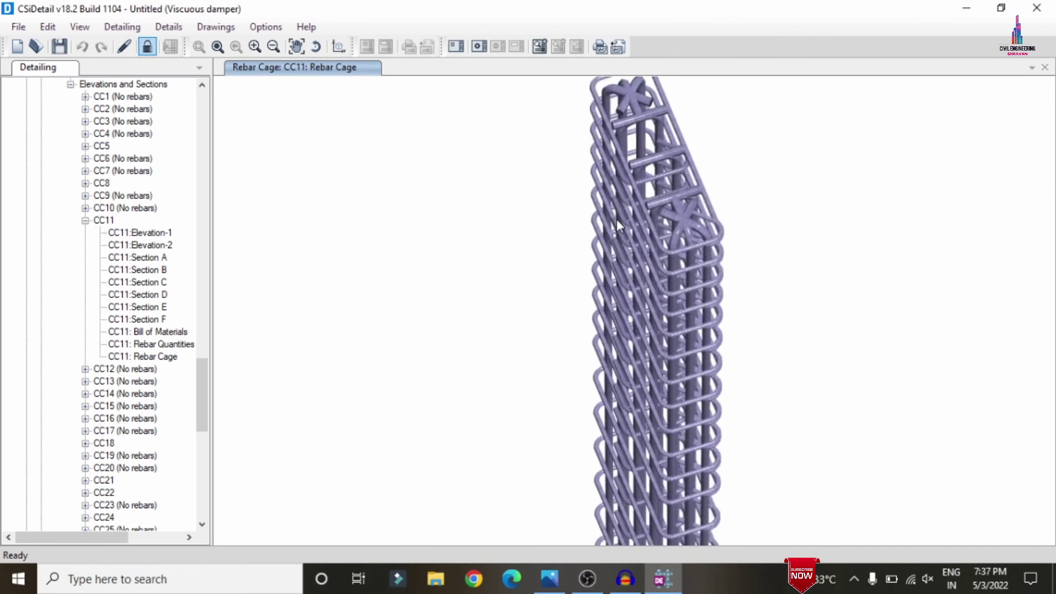
pyautogui.scroll(-5, 658, 177)
pyautogui.keyDown('shift'); pyautogui.moveTo(624, 272); pyautogui.dragTo(709, 326, button='middle'); pyautogui.keyUp('shift')
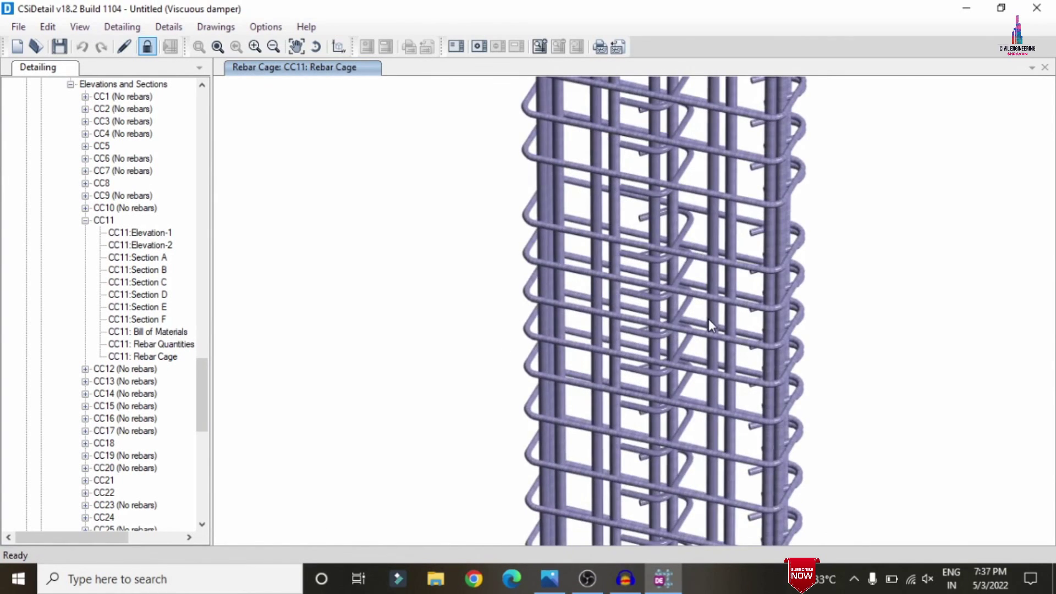